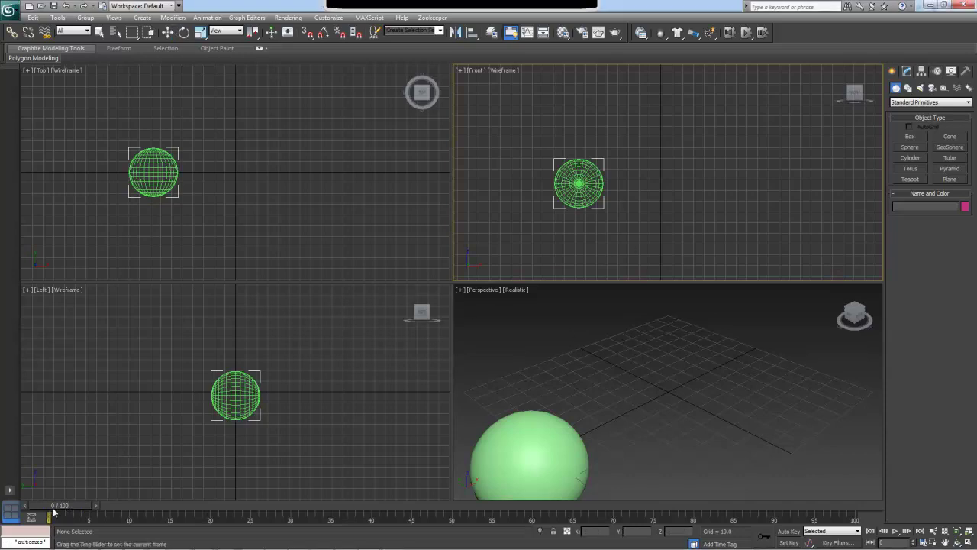
Step: Preview the sphere's animation at frame 27, then return to frame 0 with the Move tool active
mouse_move(53, 513)
mouse_down()
mouse_move(496, 512)
mouse_move(50, 513)
mouse_up()
click(578, 183)
key(w)
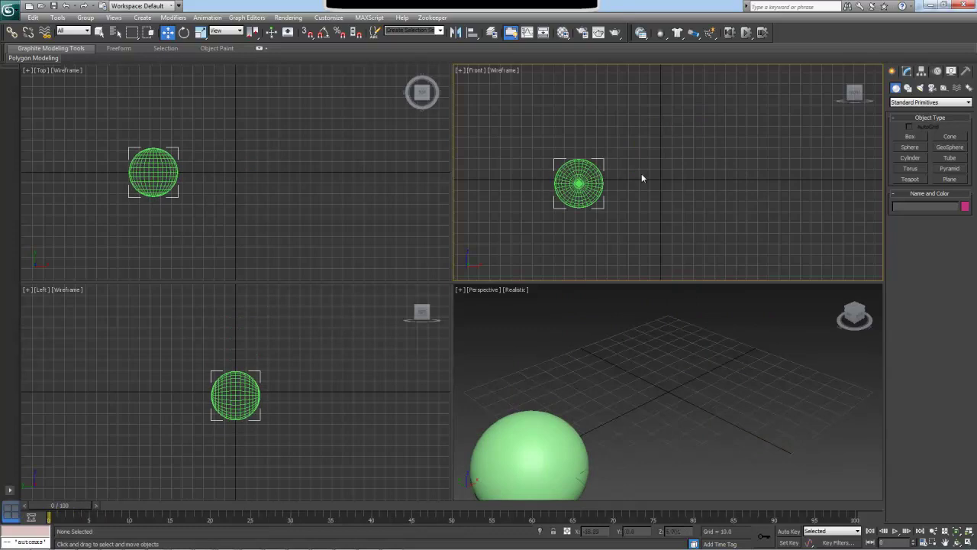
Step: Place a LabPolyline from Ephere Lab Templates right of the sphere and raise it level with it
click(908, 88)
click(904, 103)
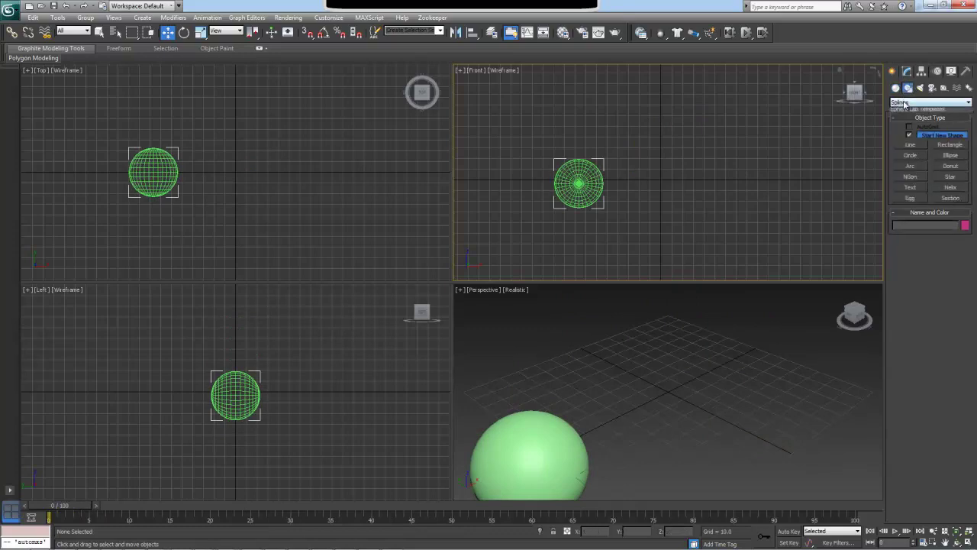
click(920, 109)
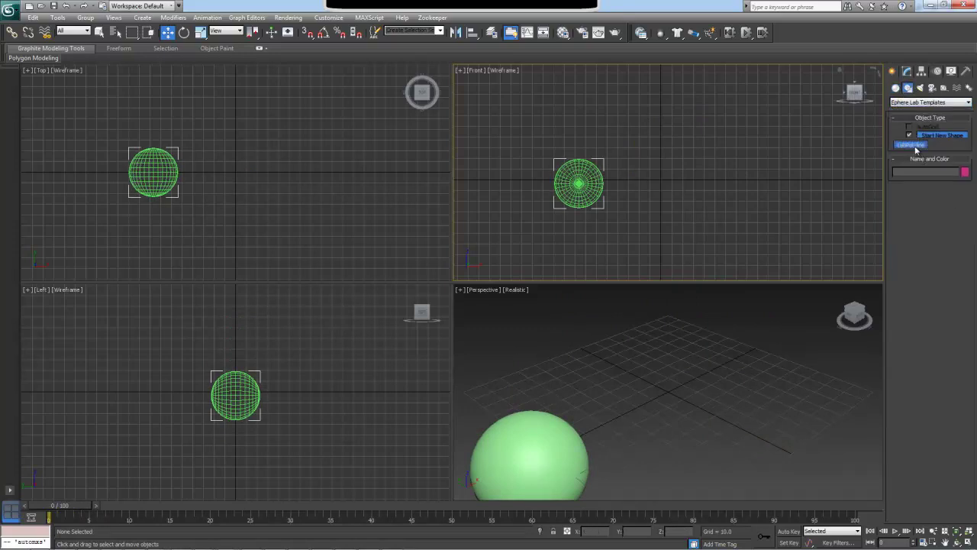
click(911, 144)
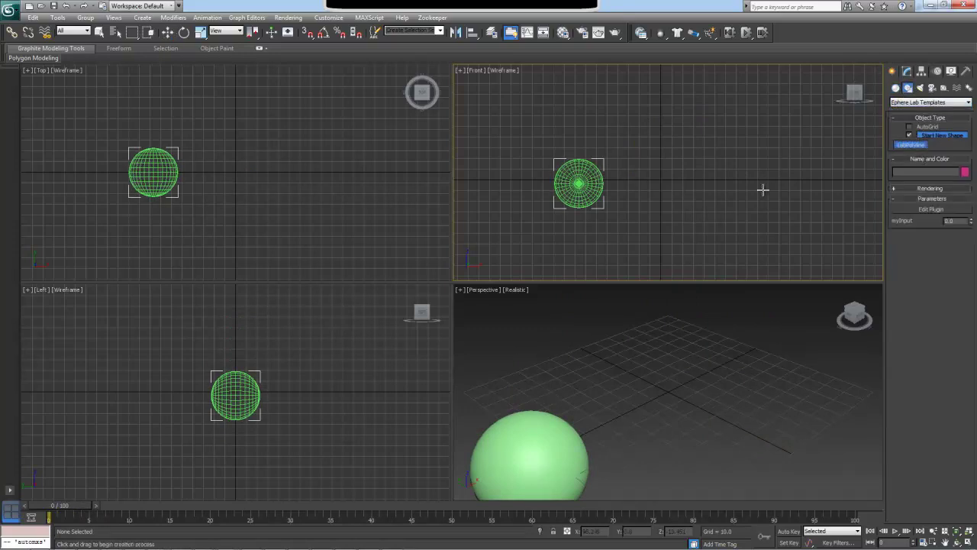
click(661, 232)
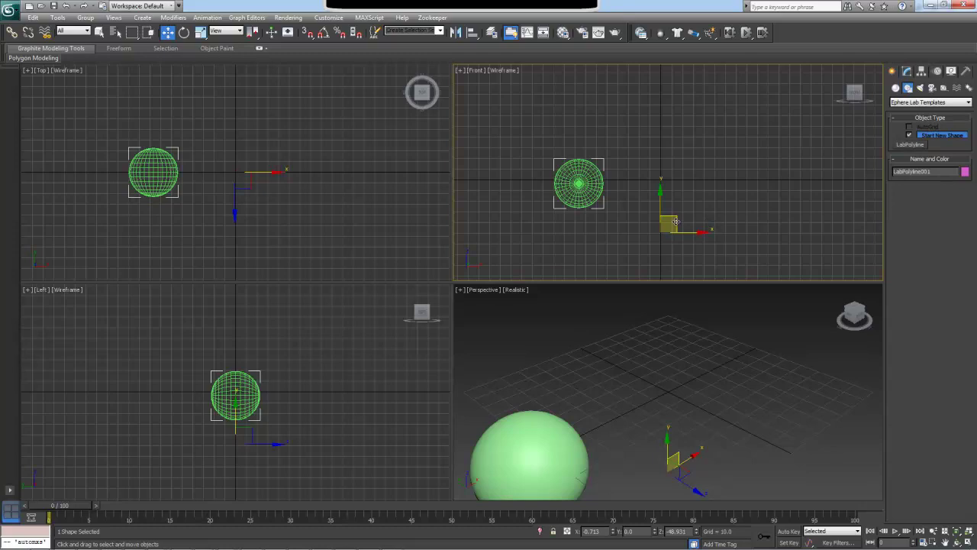
drag(675, 223, 675, 170)
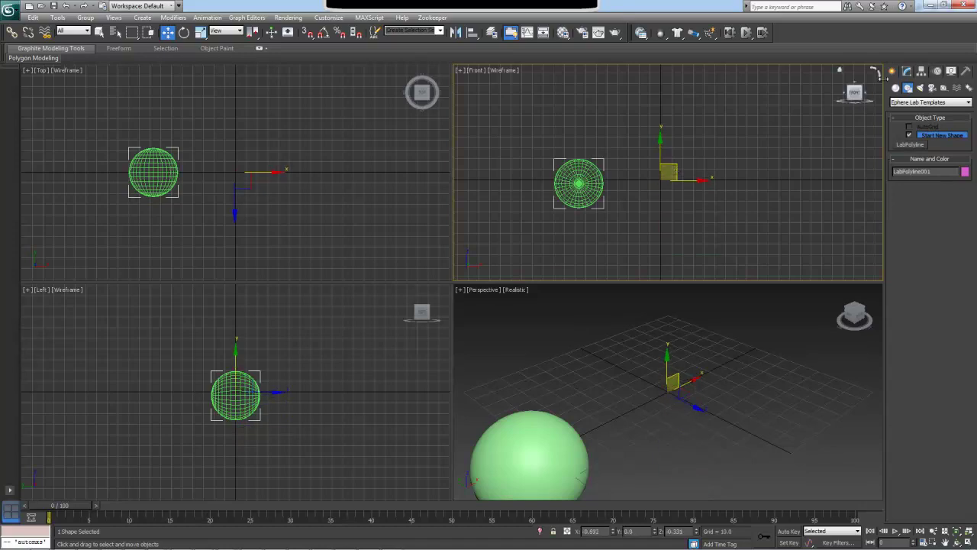
Step: Open LabPolyline001's LAB node graph editor and move its window up and left
click(906, 71)
click(929, 224)
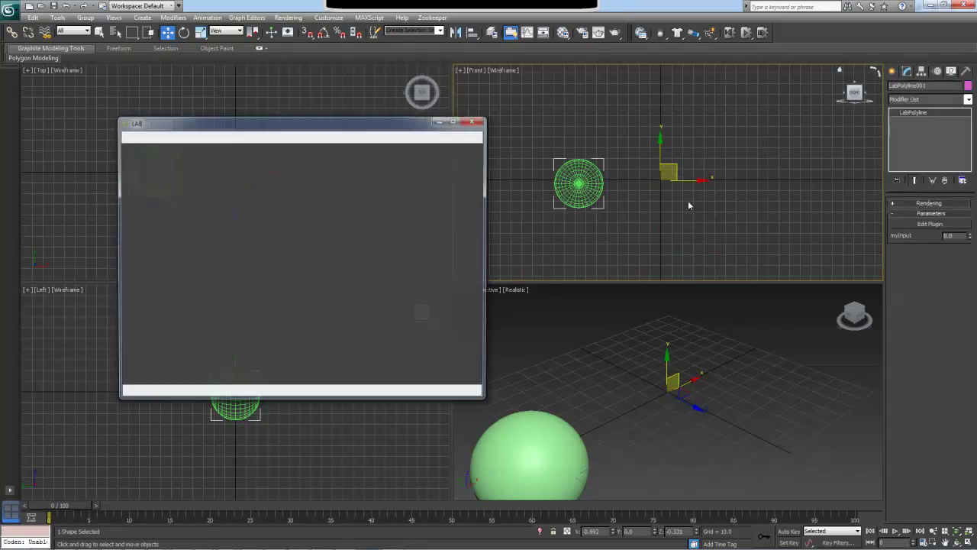
drag(403, 136, 381, 124)
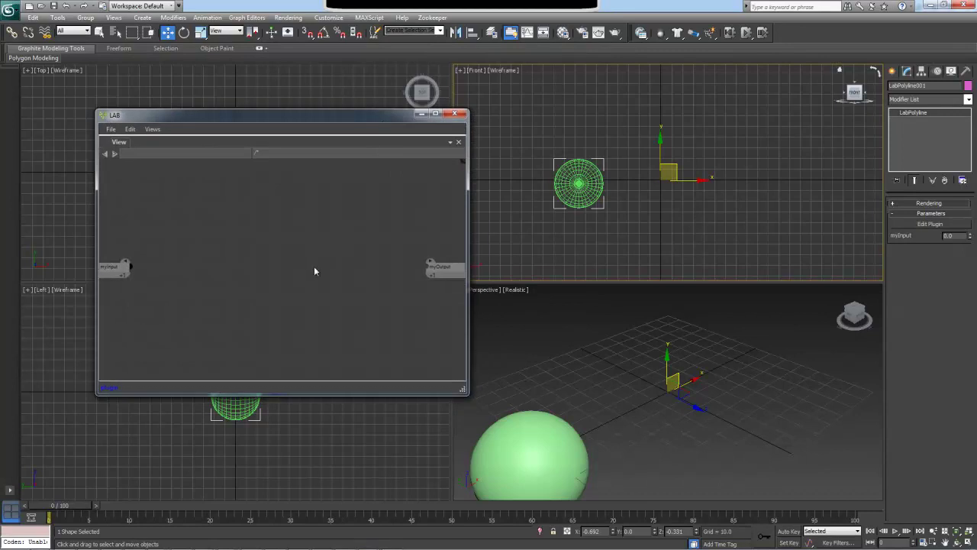
Step: Add a PolylineMesh node and a Polyline node to the graph through node search
key(Tab)
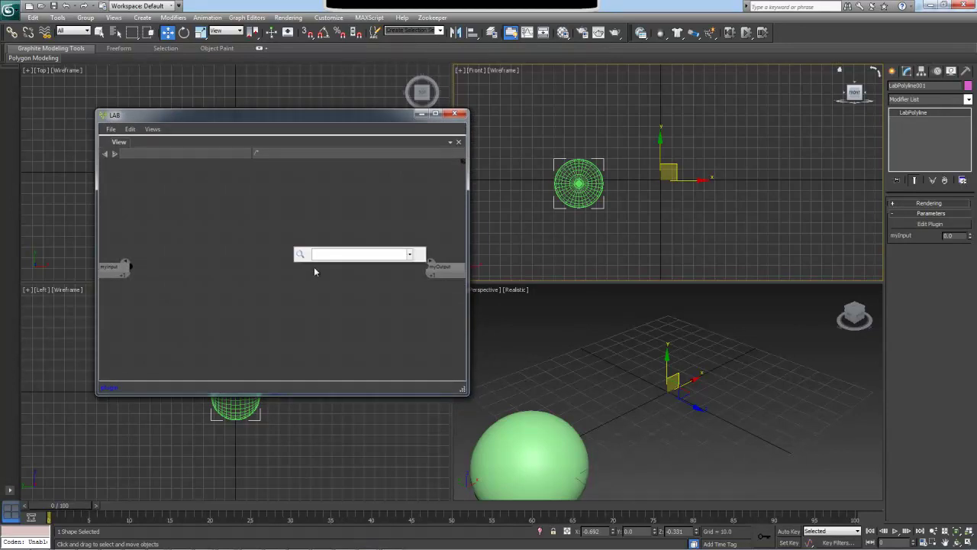
text(polyli)
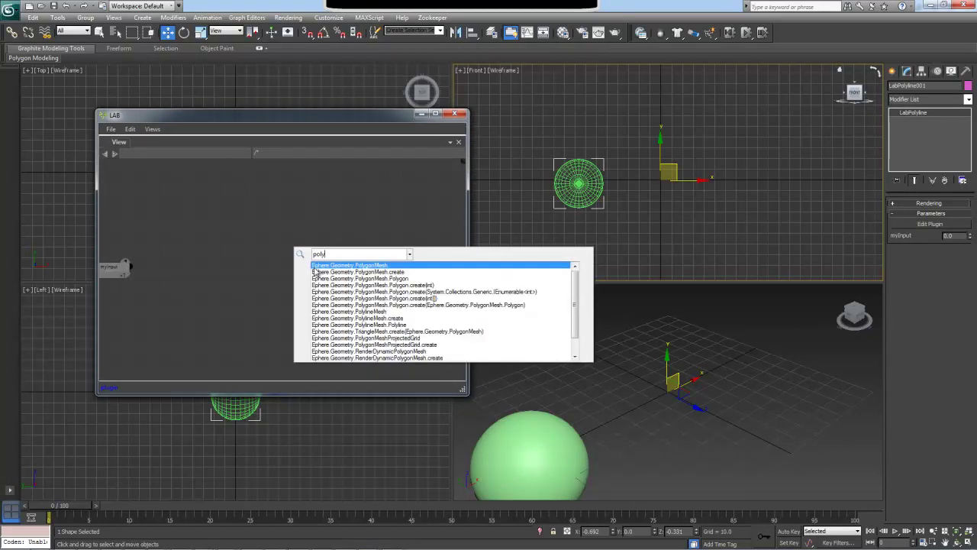
click(315, 272)
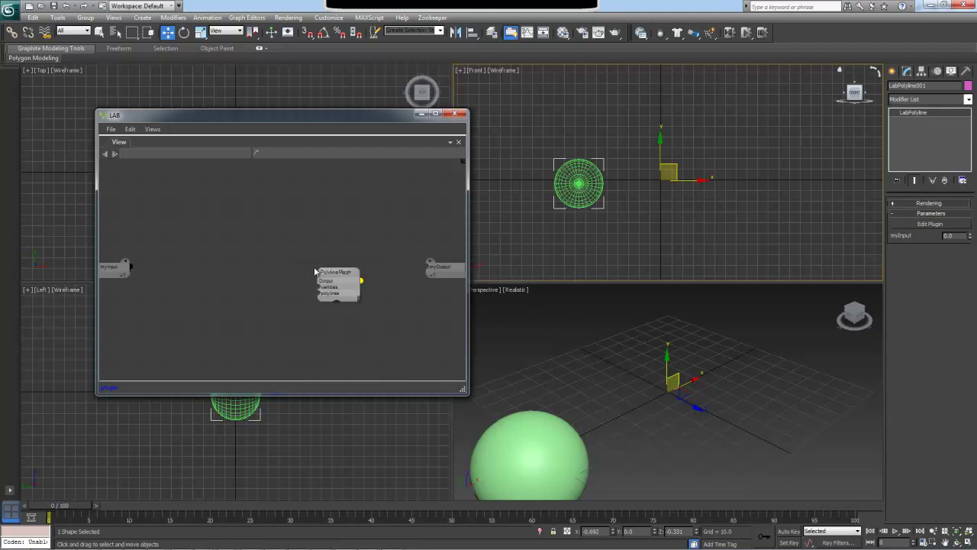
drag(332, 272, 345, 274)
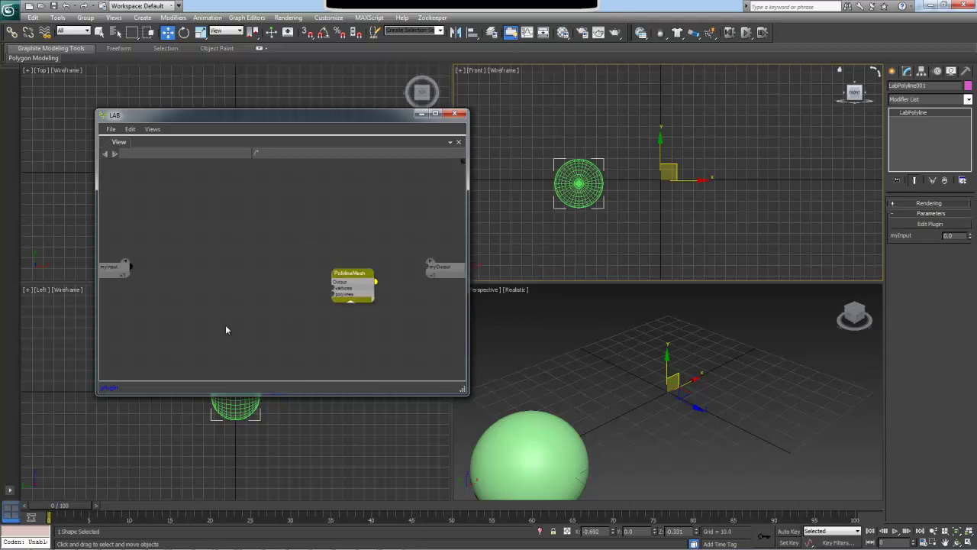
double_click(226, 329)
text(po)
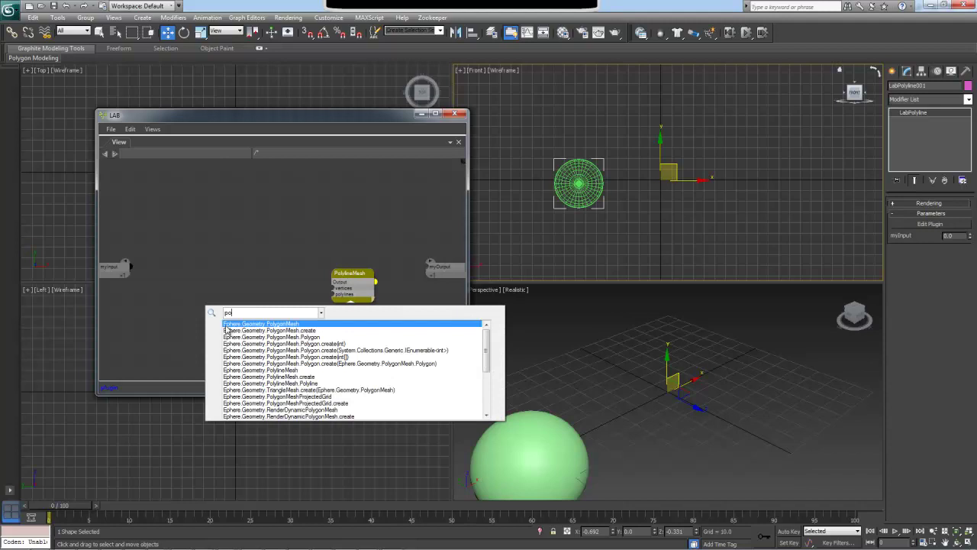
text(lyline)
key(Down)
key(Down)
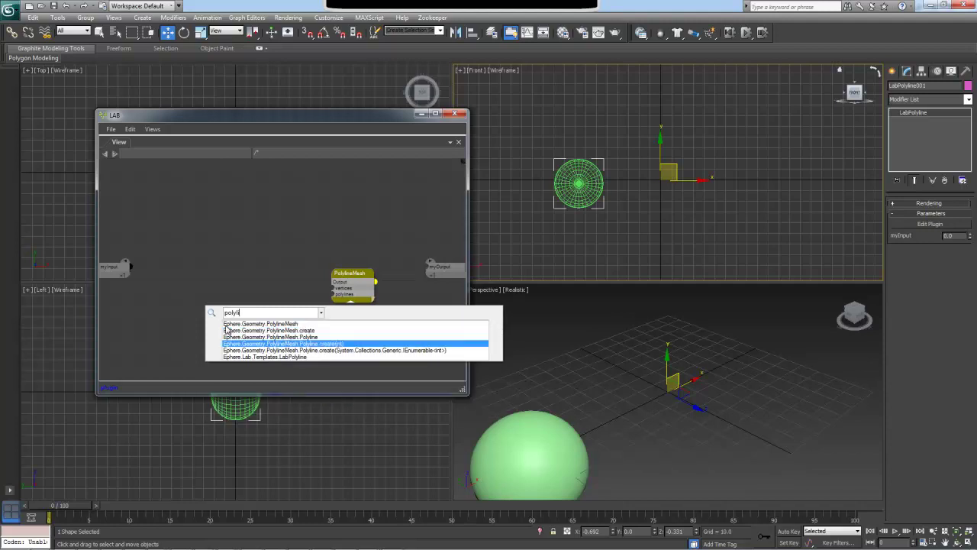
key(Return)
drag(230, 330, 251, 315)
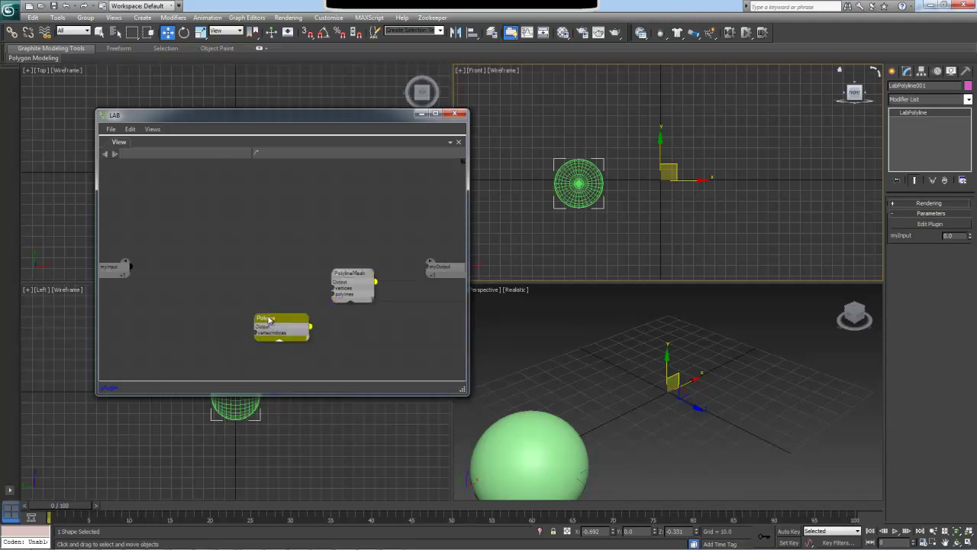
Step: Add a Constant node, move it left, and paste a second Constant copy below it
double_click(200, 327)
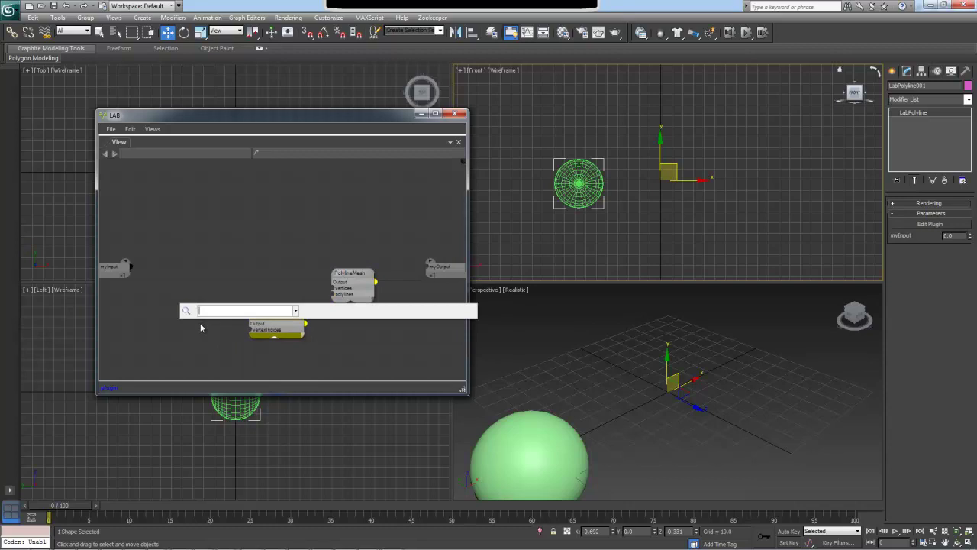
text(const)
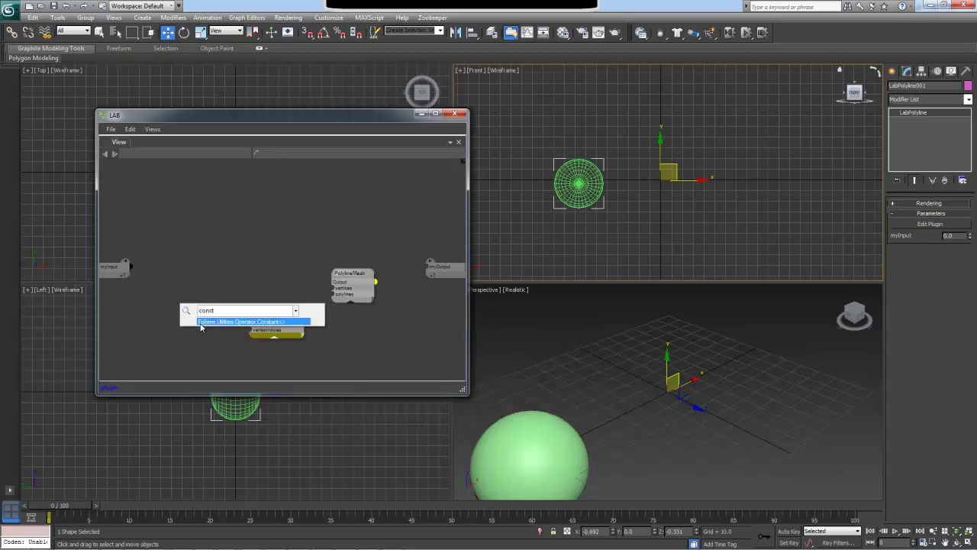
key(Return)
double_click(238, 344)
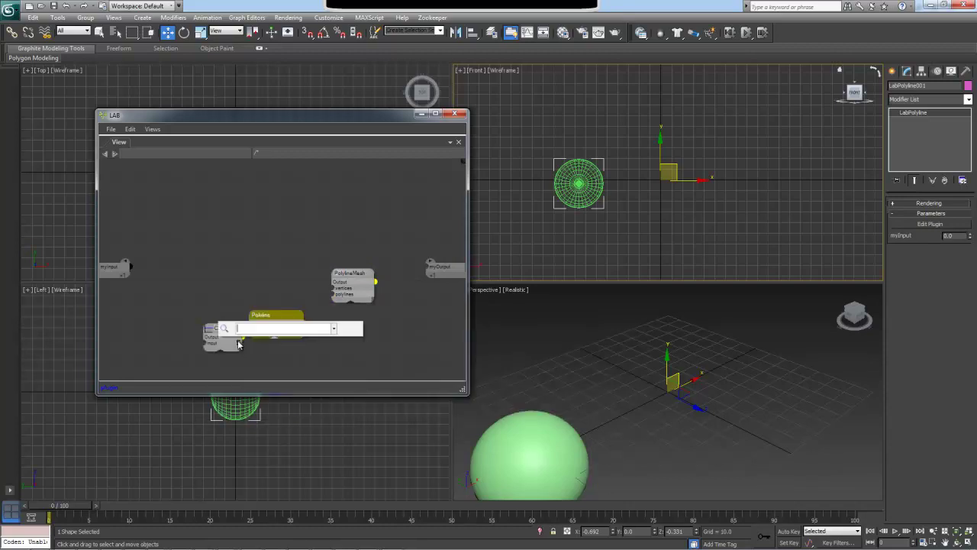
text(poly)
key(Return)
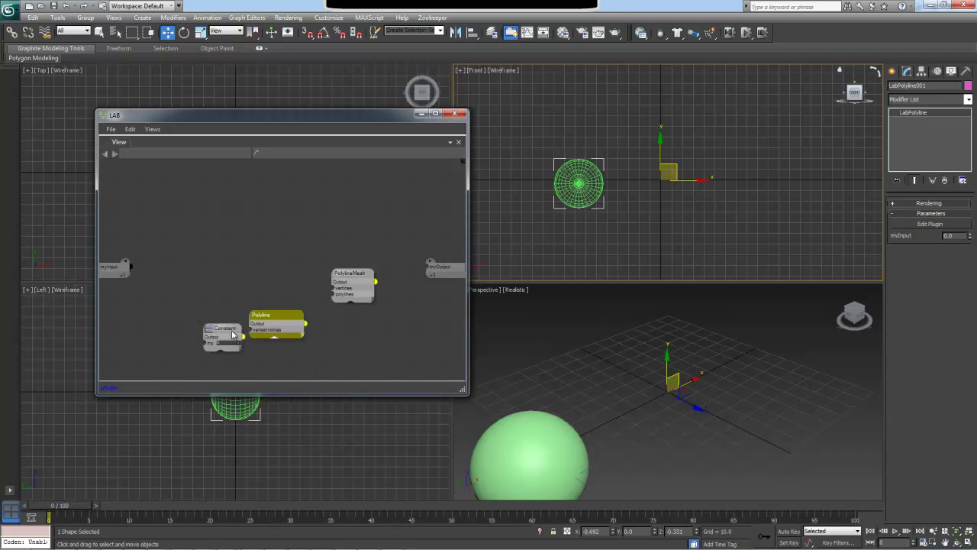
drag(232, 335, 337, 294)
key(ctrl+c)
key(ctrl+v)
click(228, 351)
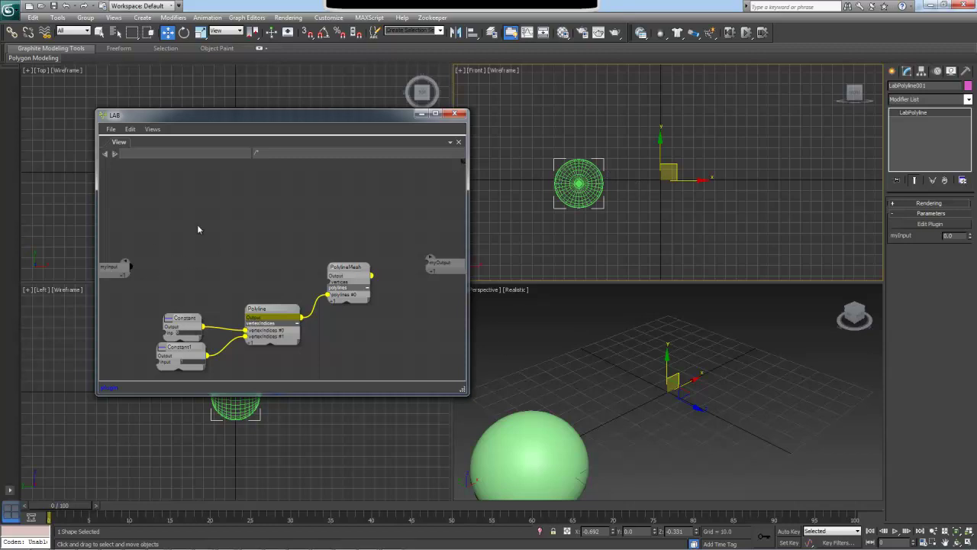
Step: Switch myInput to a geometry input and pick Sphere001 as its source object
right_click(129, 273)
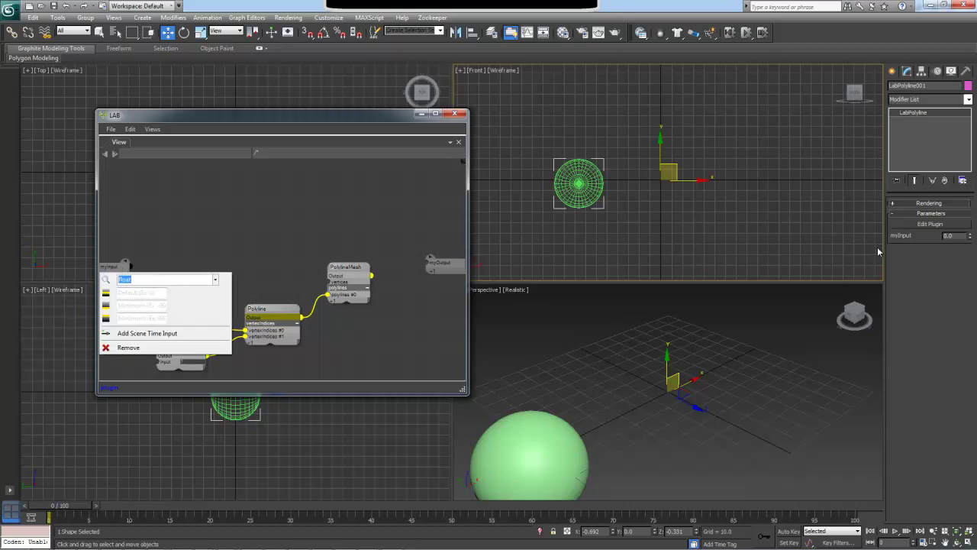
text(poly)
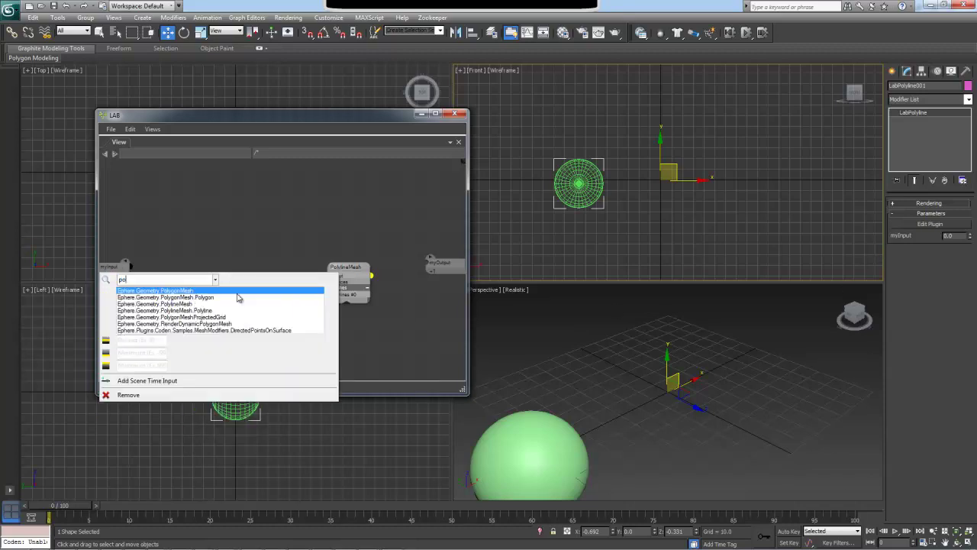
click(236, 294)
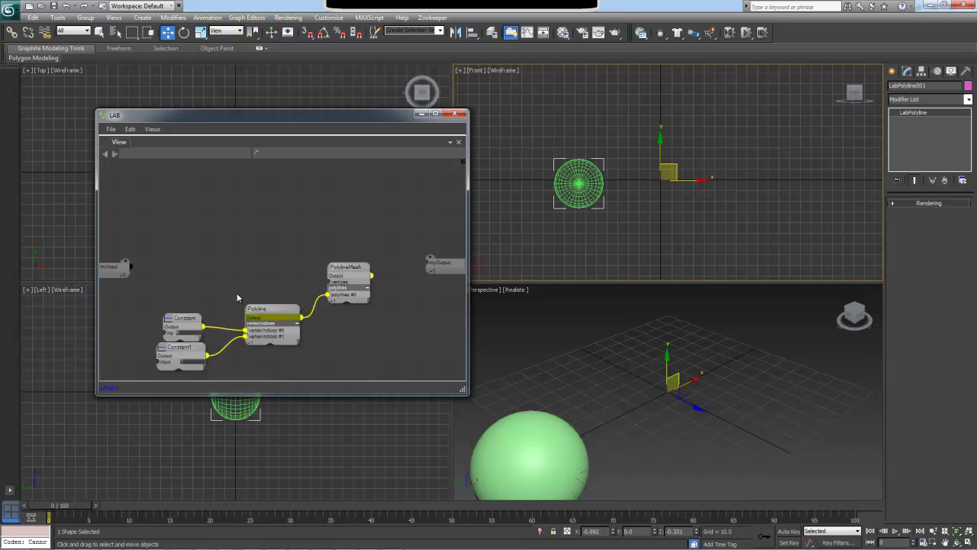
click(924, 244)
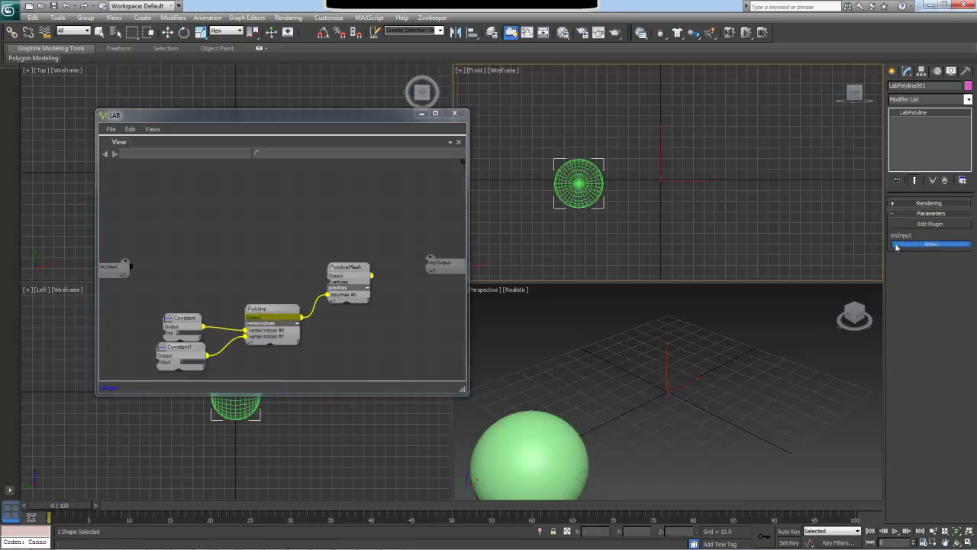
click(592, 180)
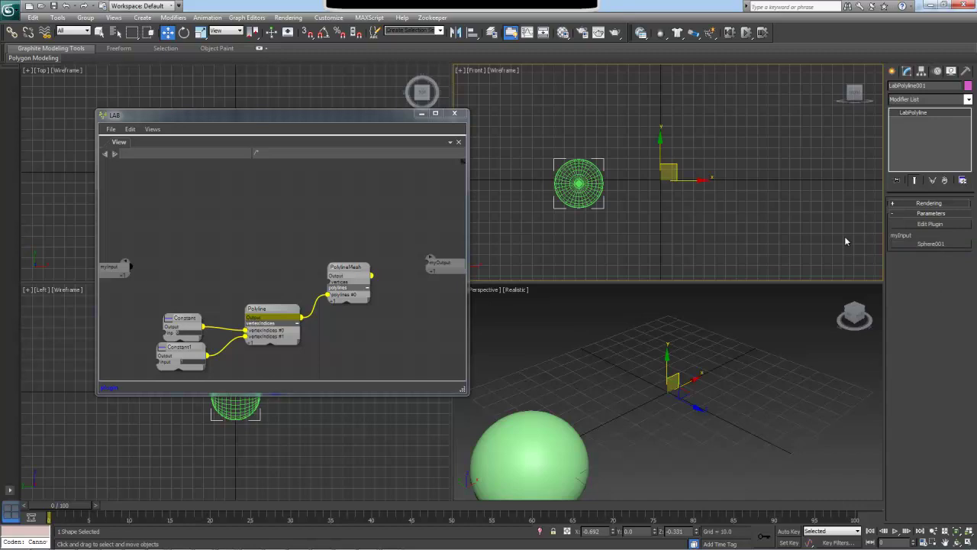
Step: Add a Transformation (Time Function) output named myInputXformByTime to the myInput node
right_click(126, 271)
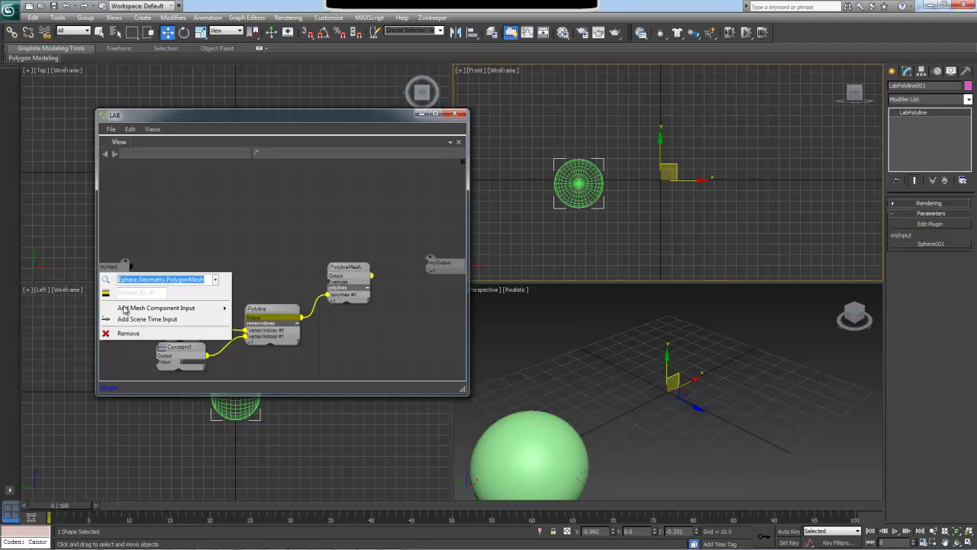
mouse_move(125, 309)
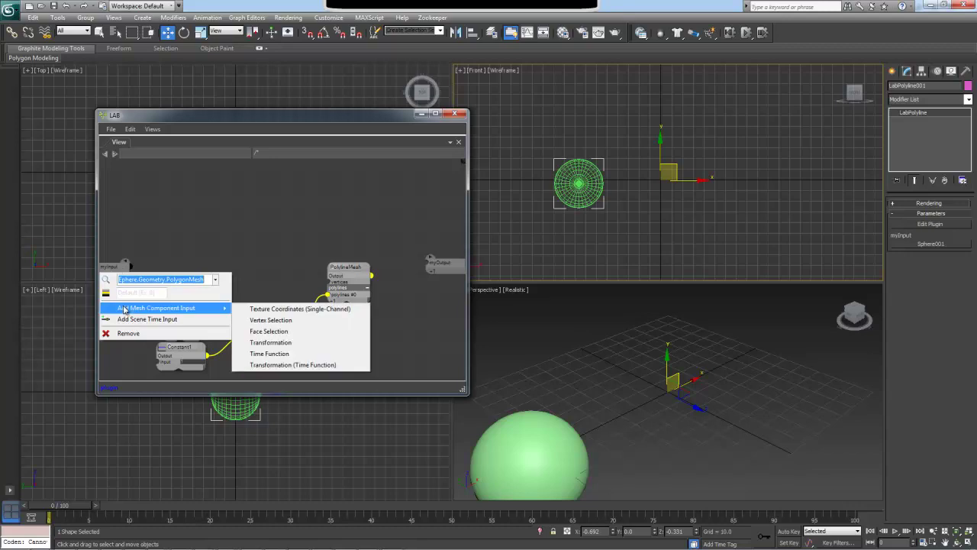
click(314, 365)
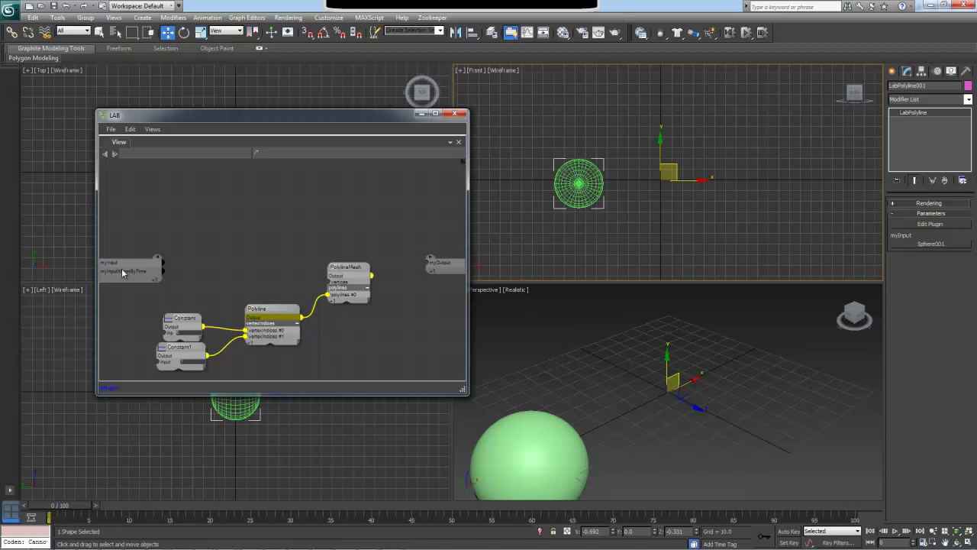
Step: Create Node04 and Node05 from myInputXformByTime and arrange them, moving PolylineMesh further right
drag(161, 271, 258, 212)
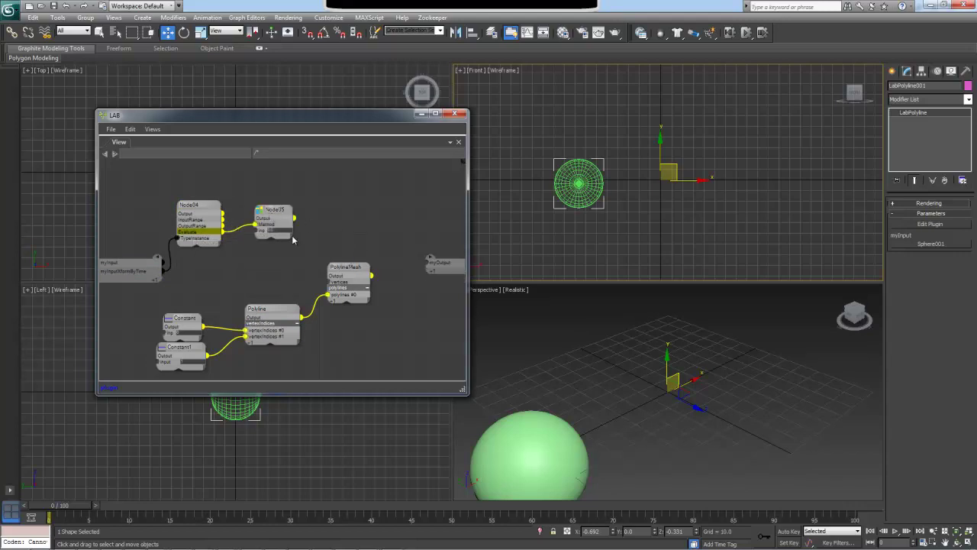
drag(298, 242, 307, 242)
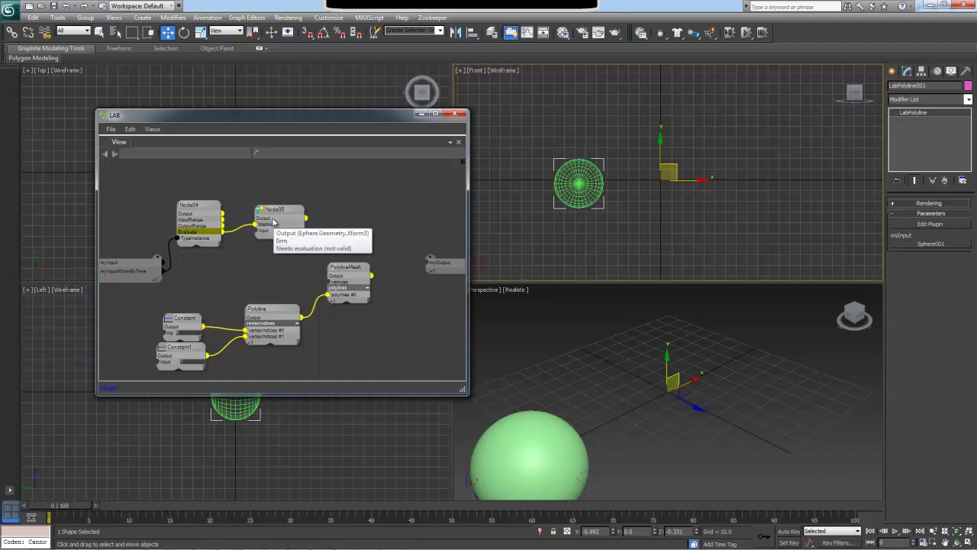
drag(183, 211, 181, 201)
drag(268, 205, 262, 185)
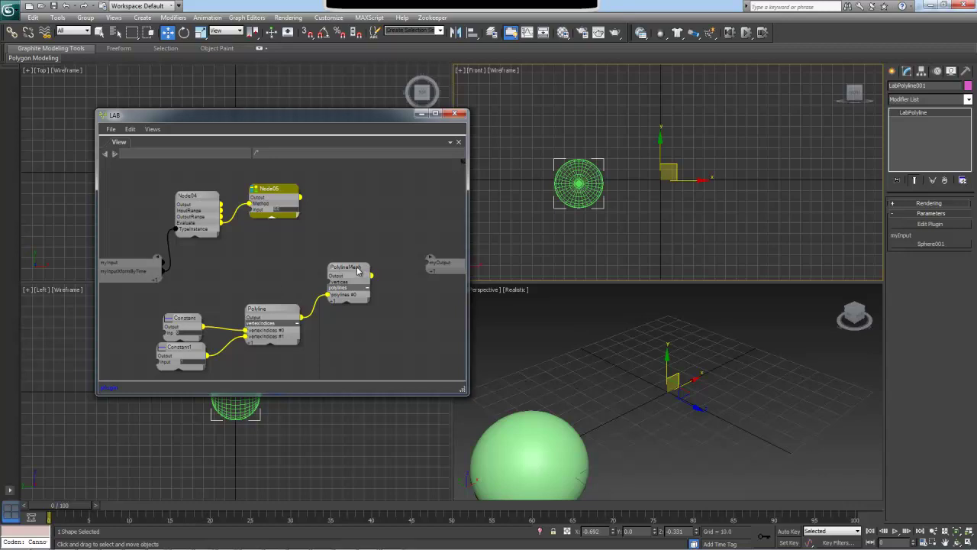
drag(363, 276, 395, 271)
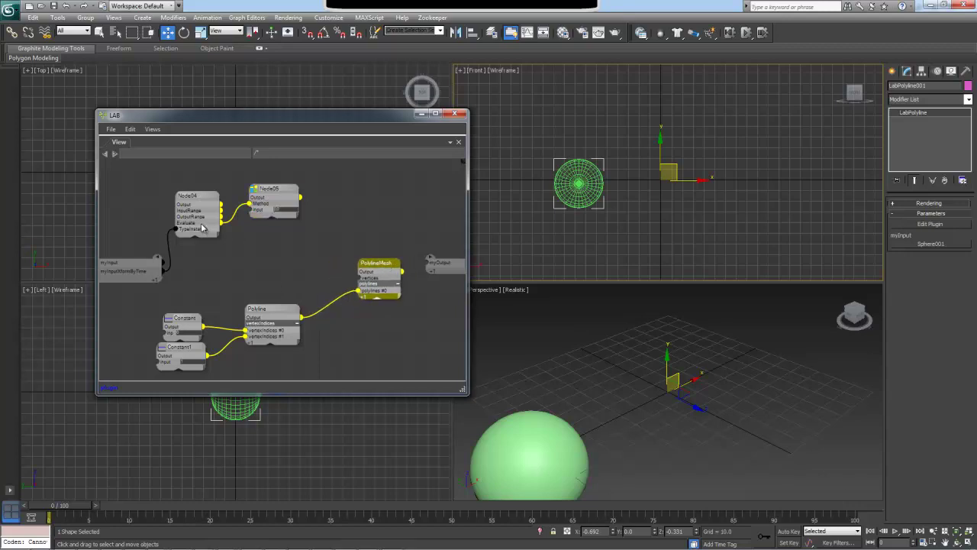
Step: Branch Node06 from Node04, set its Input value, then create Node07 and Node08 from Node05 and Node06
drag(220, 217, 300, 257)
click(277, 239)
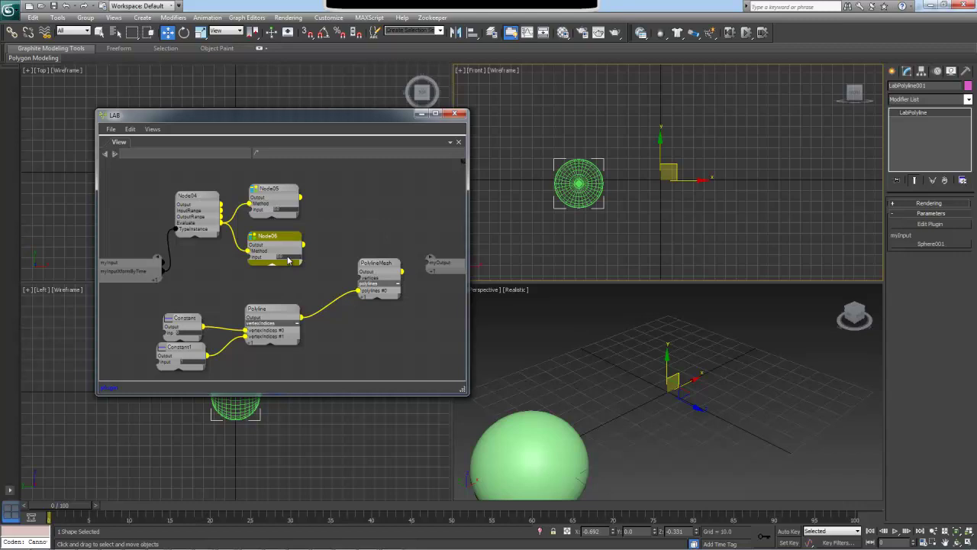
click(287, 257)
click(335, 249)
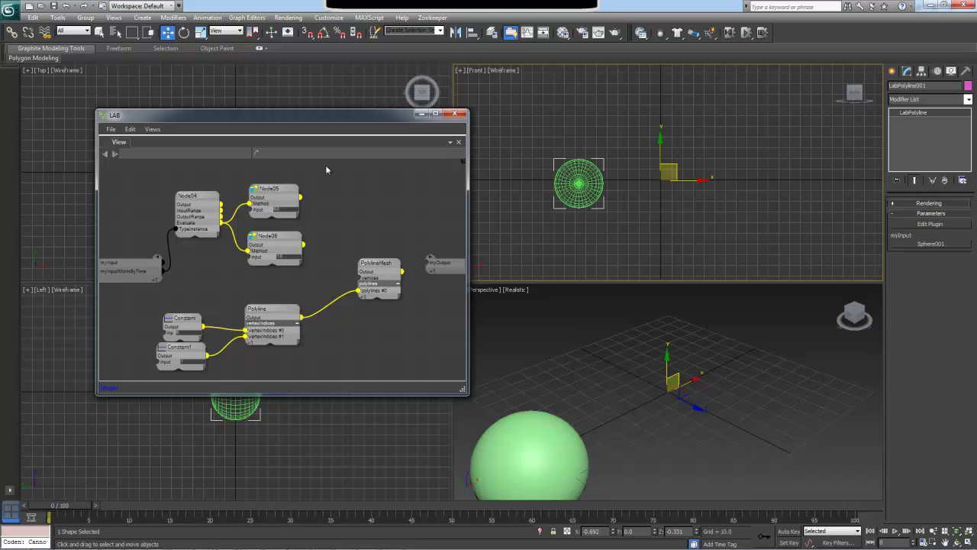
drag(300, 196, 329, 179)
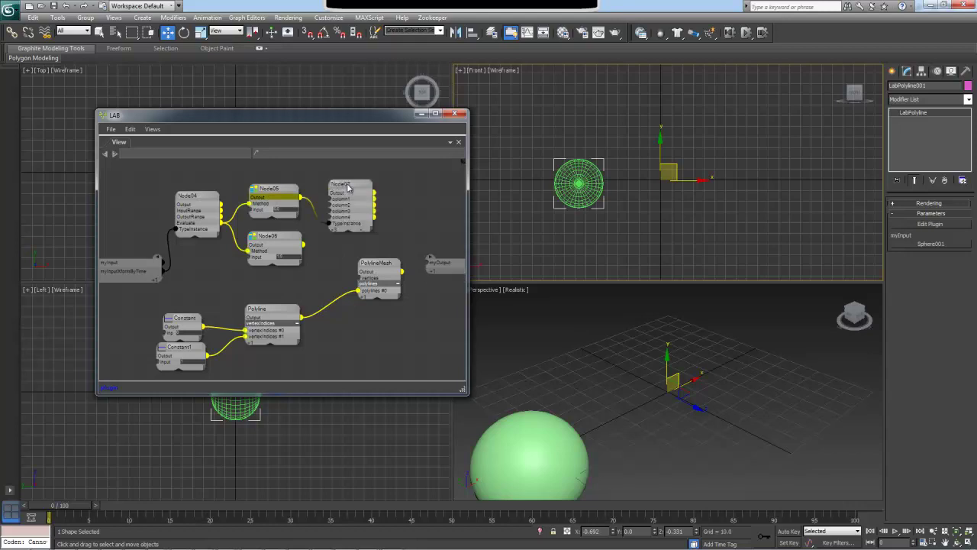
drag(302, 246, 329, 246)
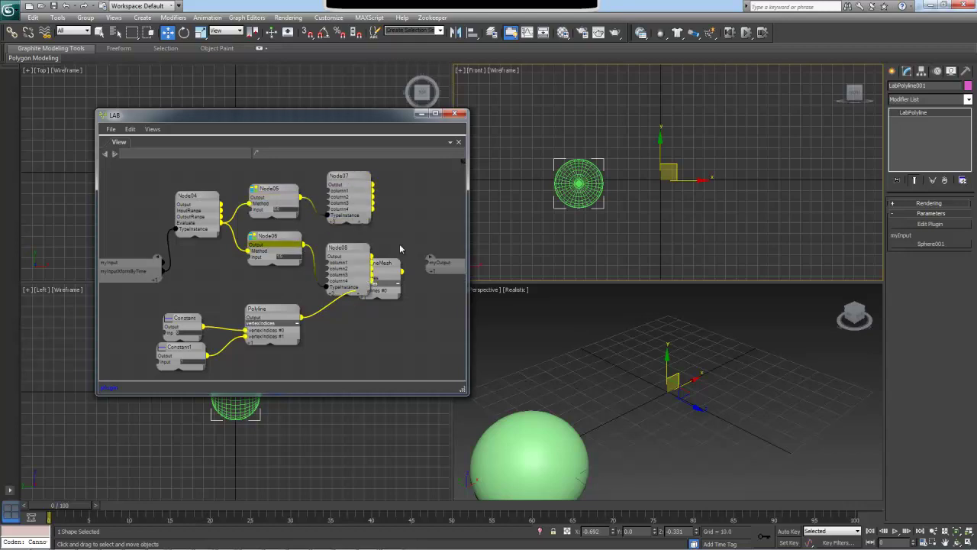
Step: Expose Translation on Node07 and Node08 and wire both into PolylineMesh's vertices
middle_drag(400, 255, 295, 262)
drag(295, 262, 375, 280)
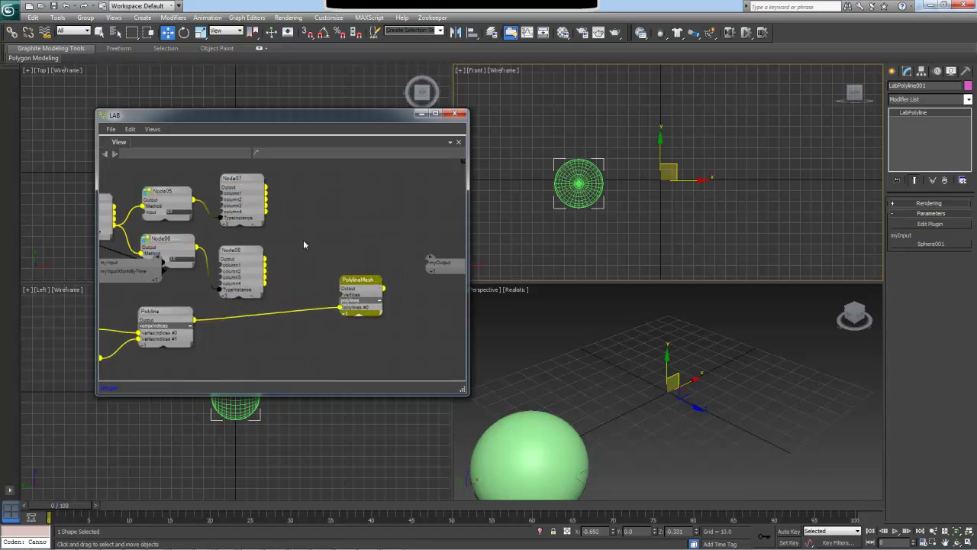
right_click(249, 226)
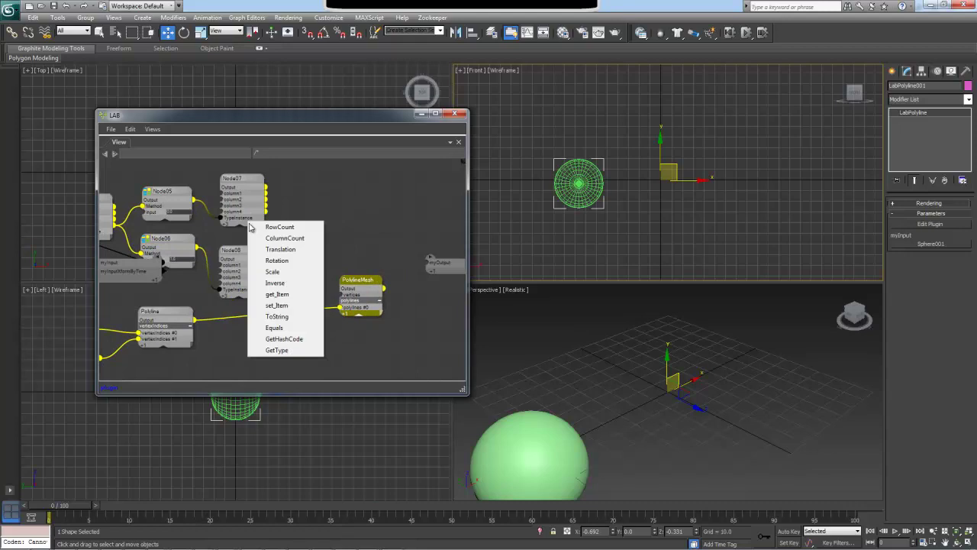
click(284, 250)
drag(266, 218, 343, 295)
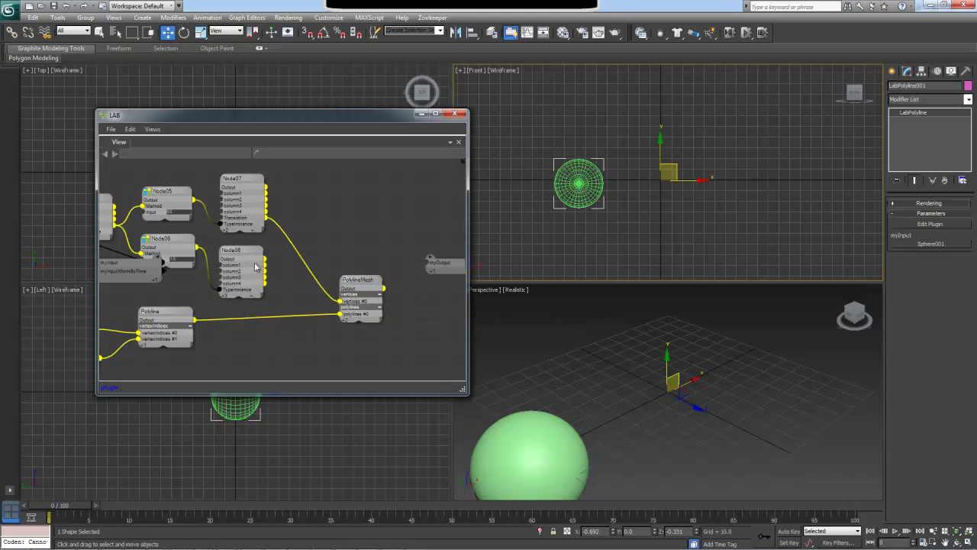
right_click(249, 294)
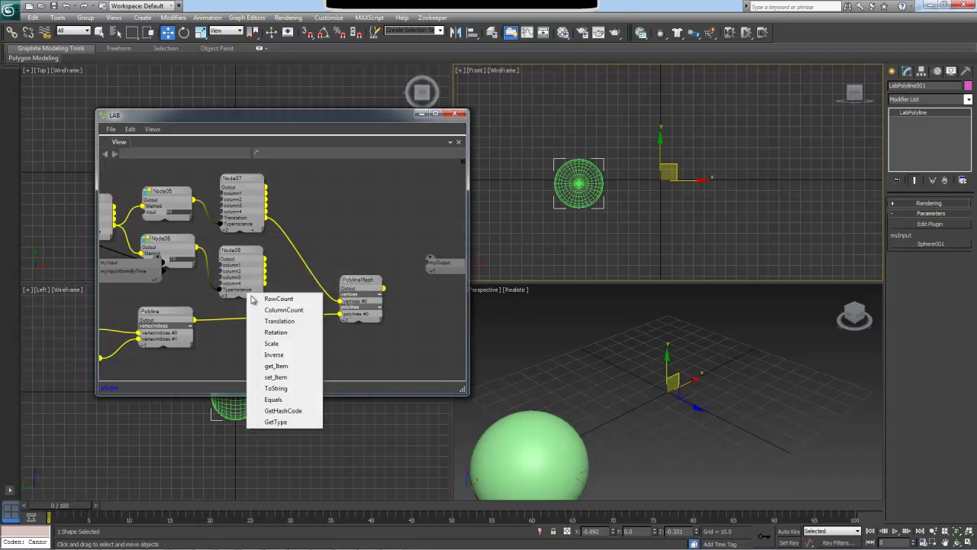
click(283, 320)
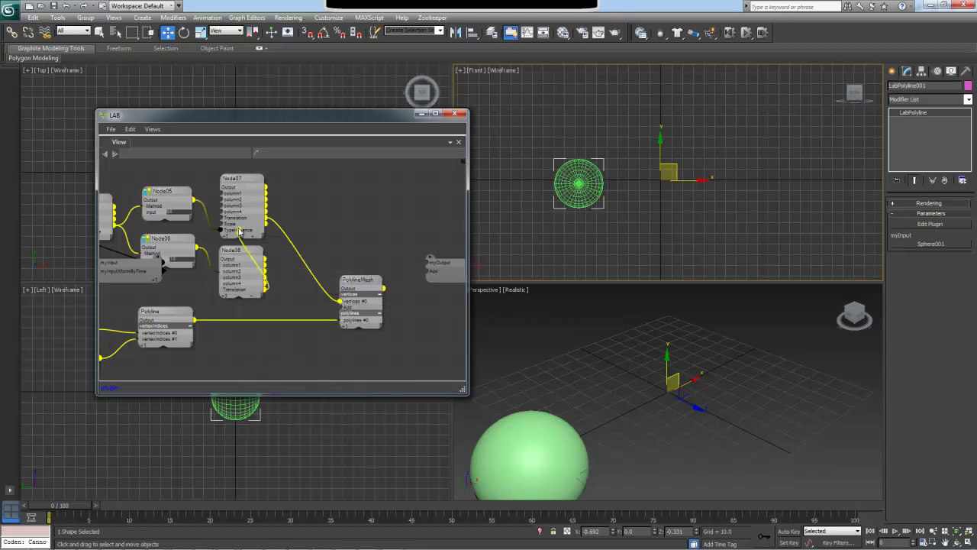
drag(266, 289, 341, 301)
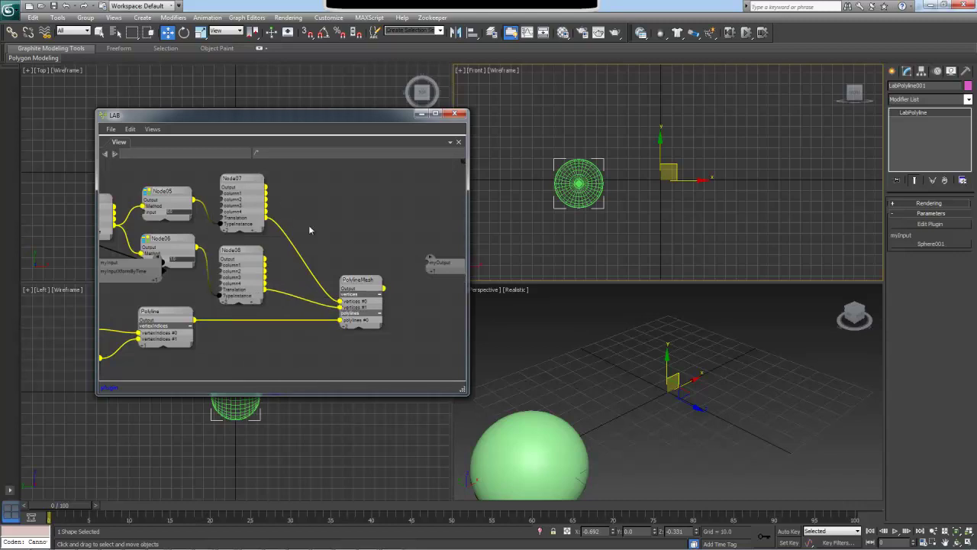
Step: Connect PolylineMesh's output to the myOutput node
middle_drag(309, 225, 346, 216)
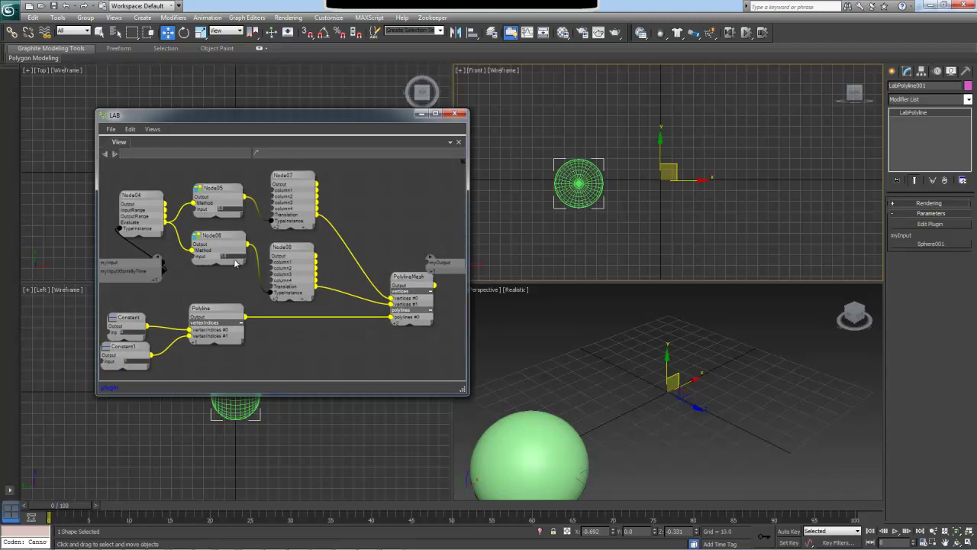
middle_drag(282, 250, 180, 250)
drag(330, 276, 432, 265)
Step: Activate the Perspective view and scrub toward frame 10 to watch the sphere and line
click(602, 289)
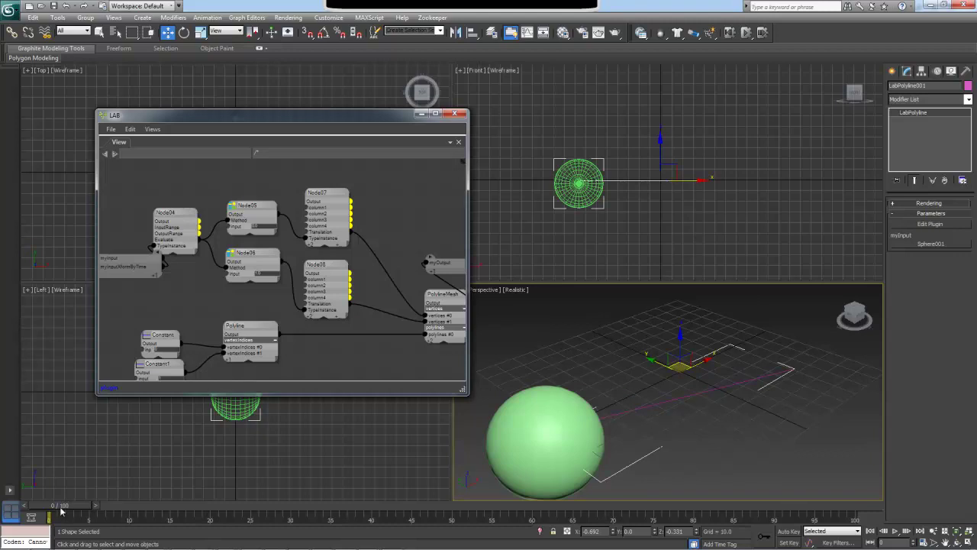
drag(61, 511, 44, 481)
Step: Add a scene time output to myInput and feed it into Node05's Input
key(w)
right_click(124, 261)
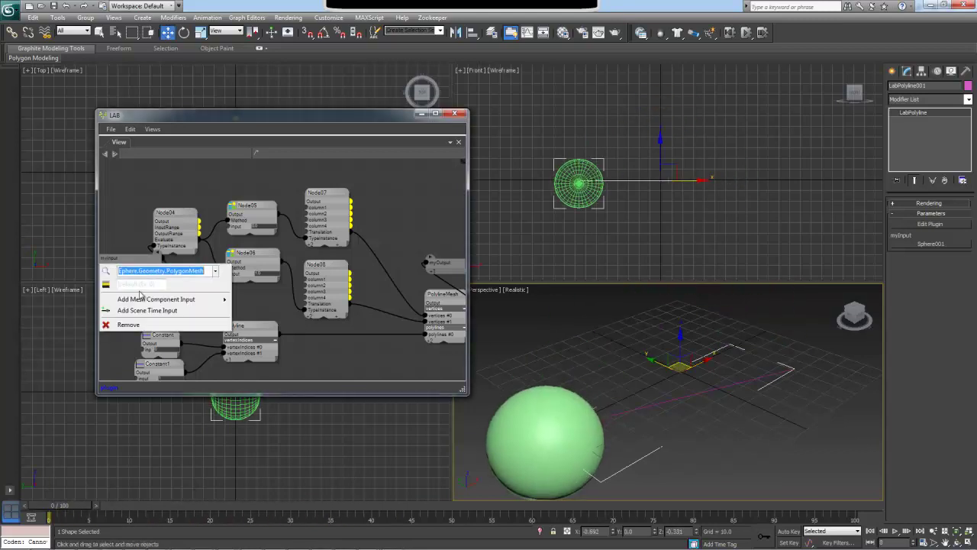
click(147, 309)
middle_drag(177, 291, 240, 250)
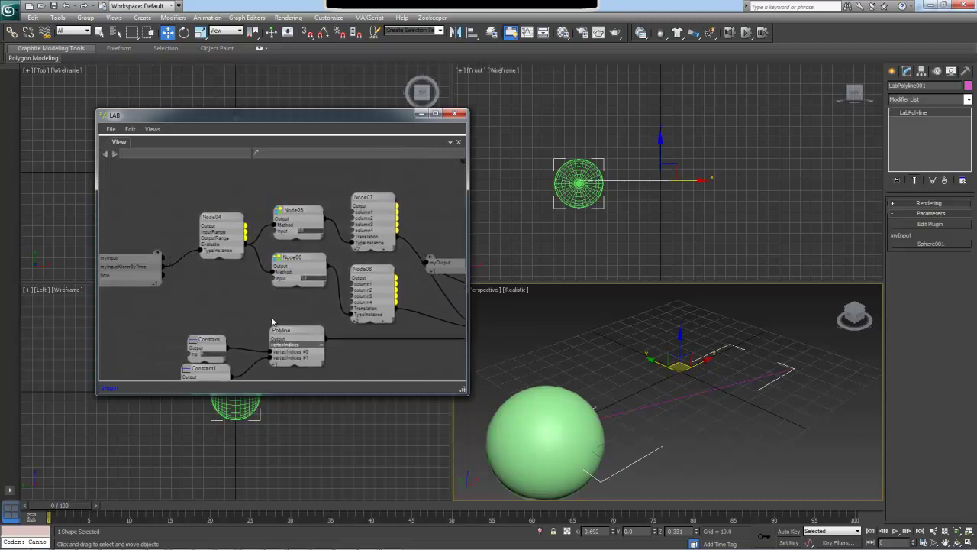
drag(156, 275, 282, 232)
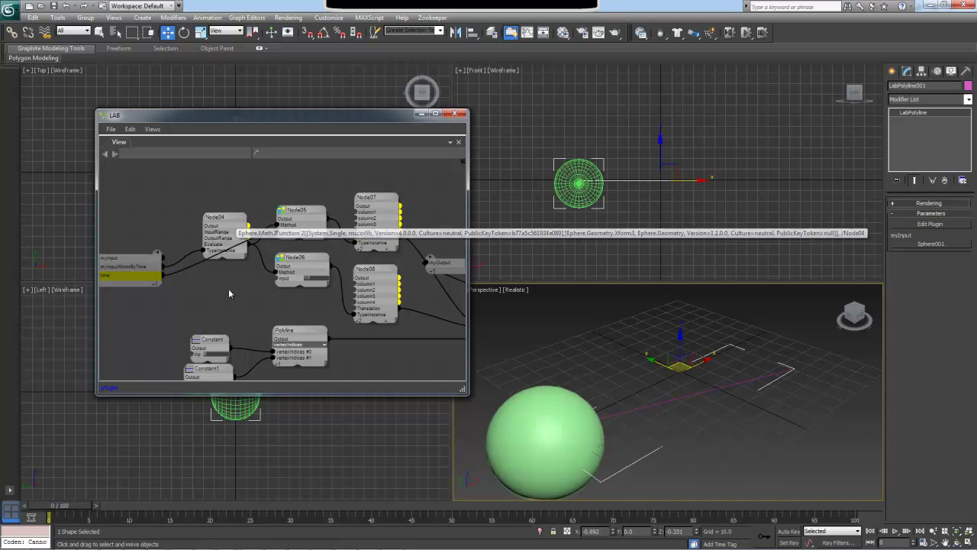
Step: Add an Add node fed by the time input and wire its result into Node06's Input
double_click(213, 286)
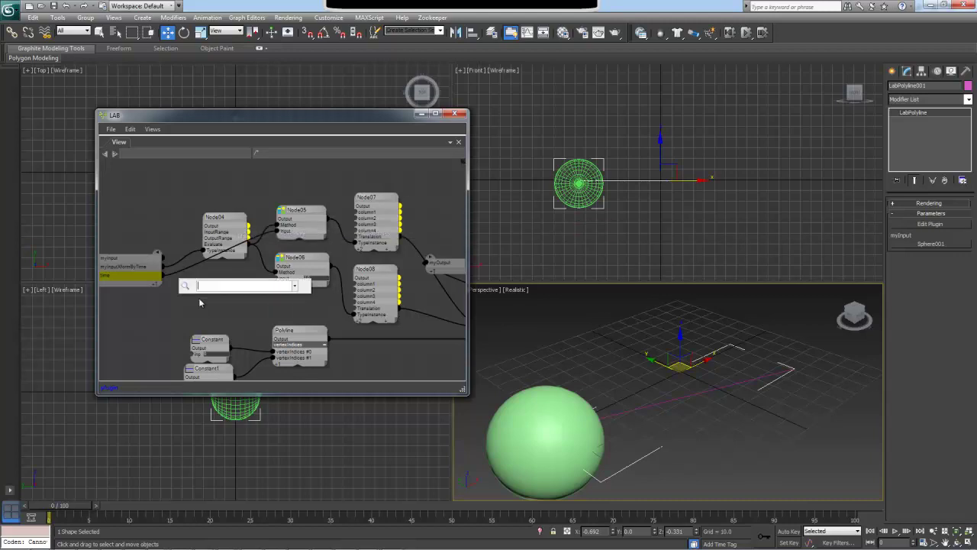
text(a)
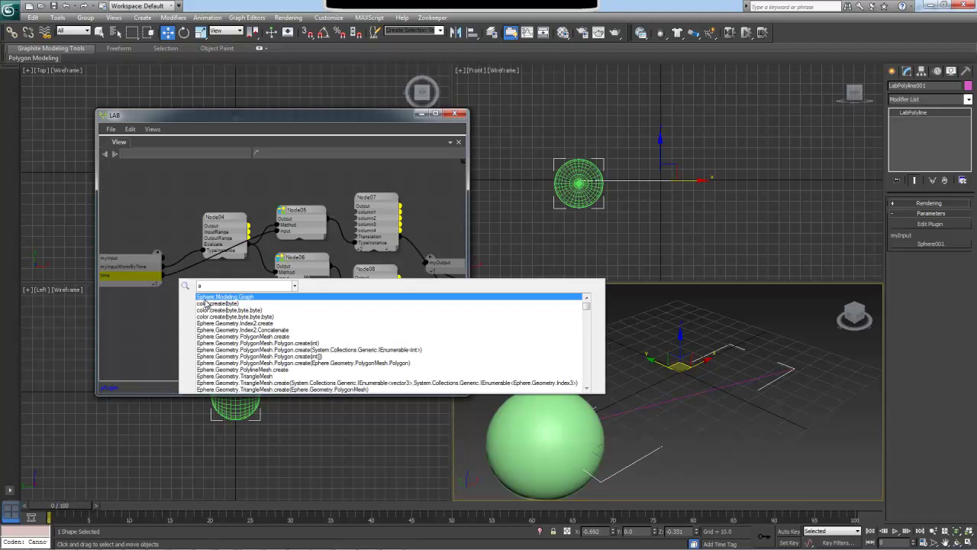
text(dd)
click(207, 303)
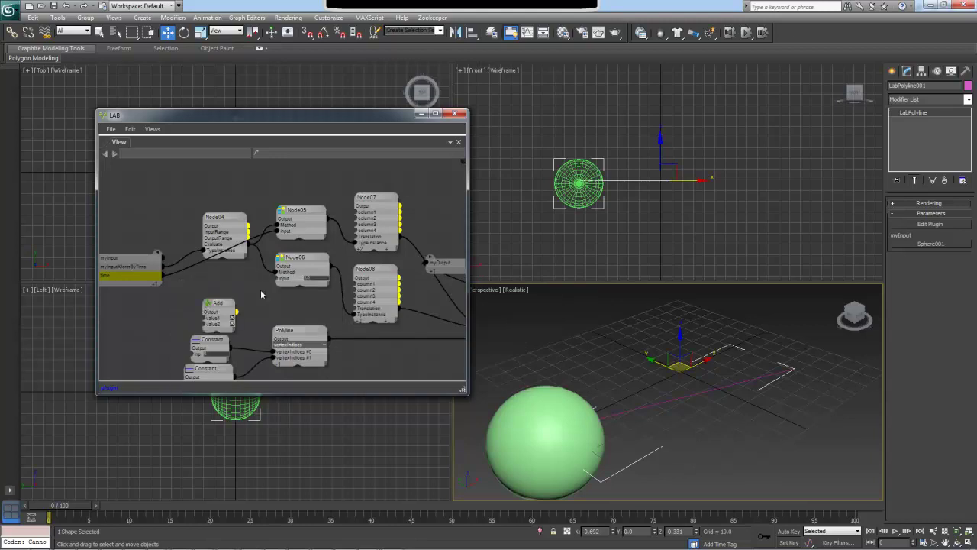
drag(146, 280, 229, 326)
drag(236, 311, 285, 282)
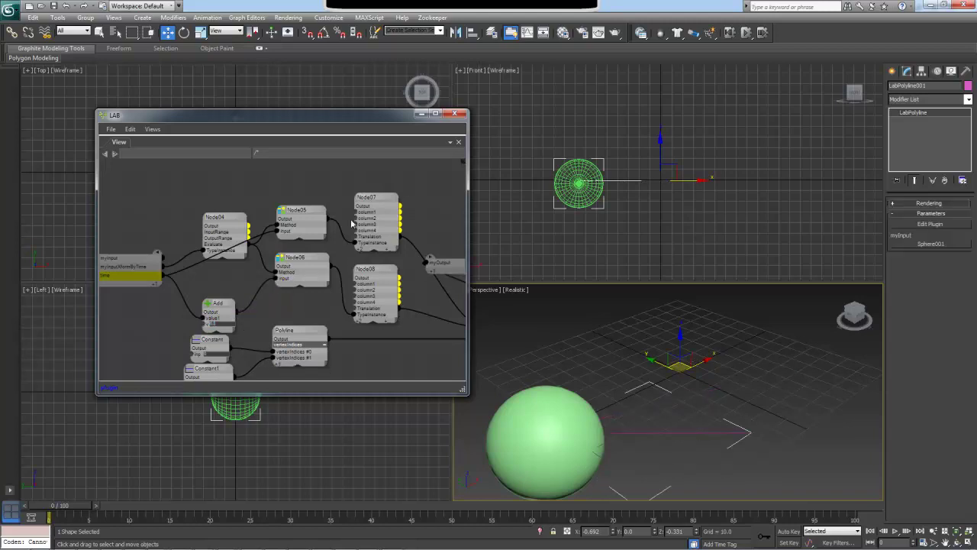
Step: Scrub the animation to frame 19 and switch to Select and Move
drag(64, 509, 183, 539)
key(w)
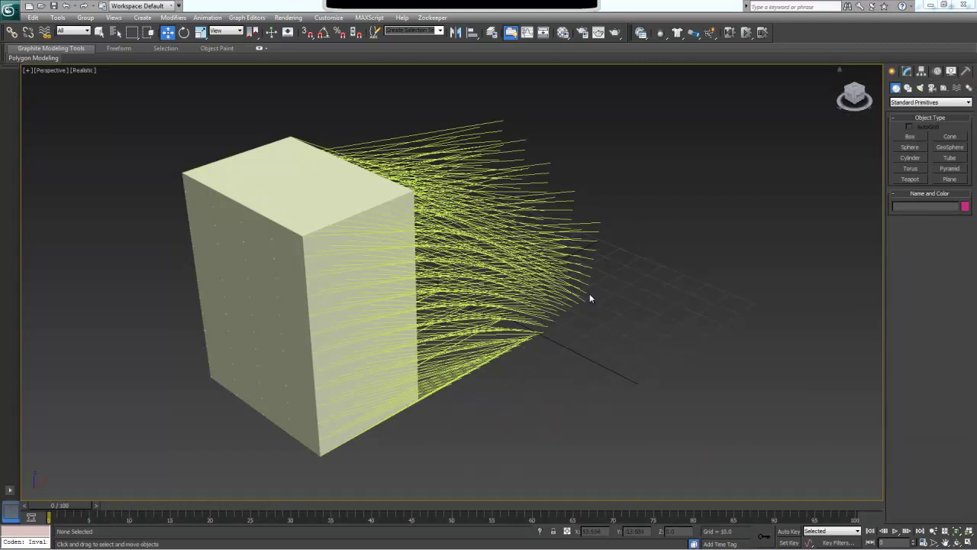
Step: Orbit around the box, scrub to about frame 27, step back to frame 3, and select the trajectory lines
alt+middle_drag(598, 312, 554, 310)
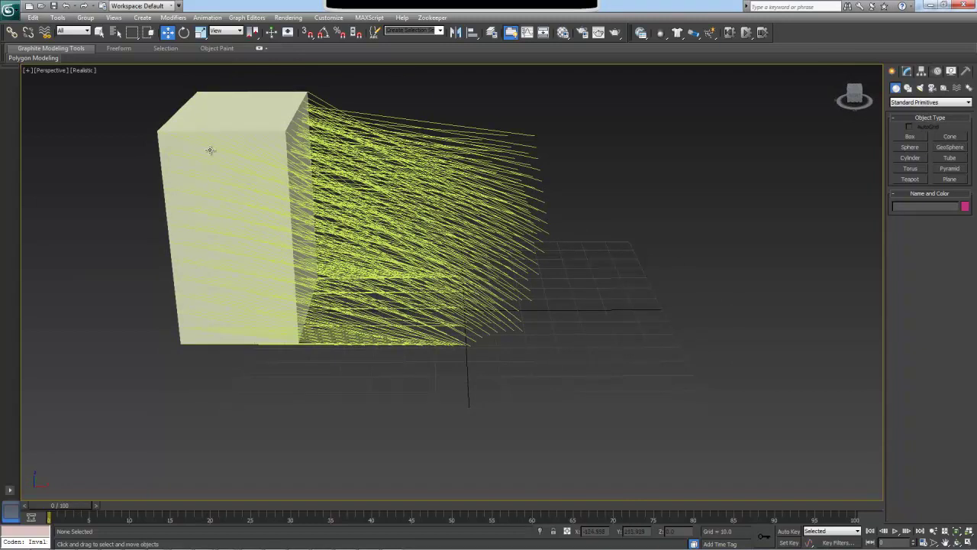
alt+middle_drag(312, 276, 341, 300)
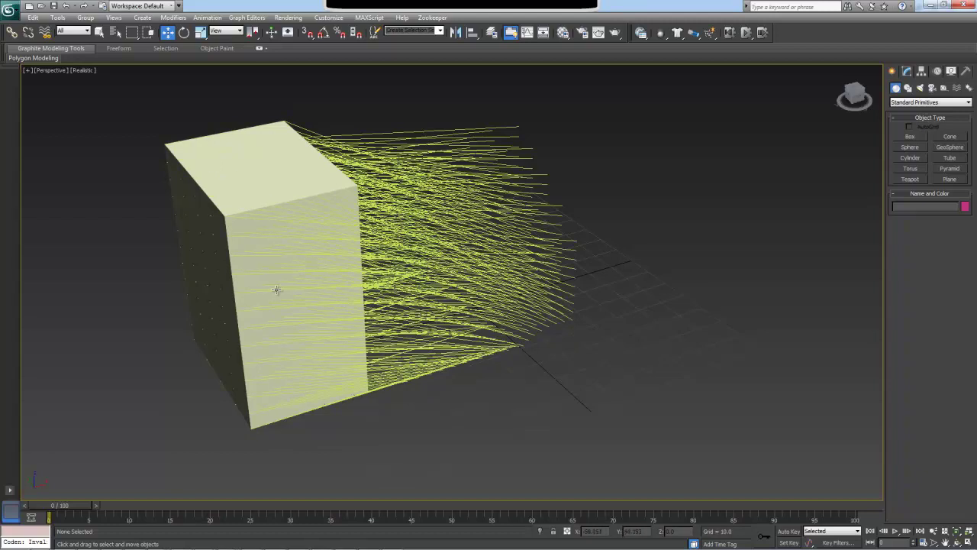
click(433, 298)
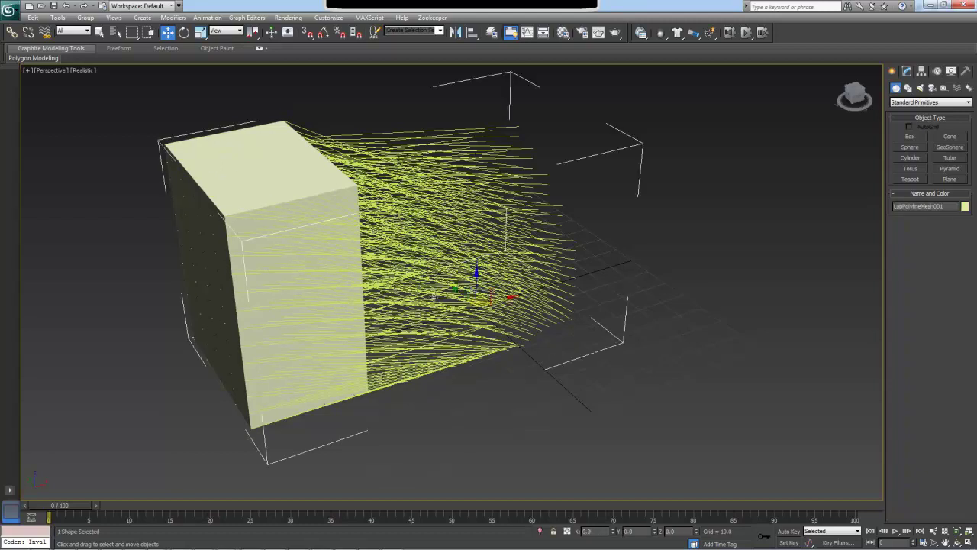
click(632, 336)
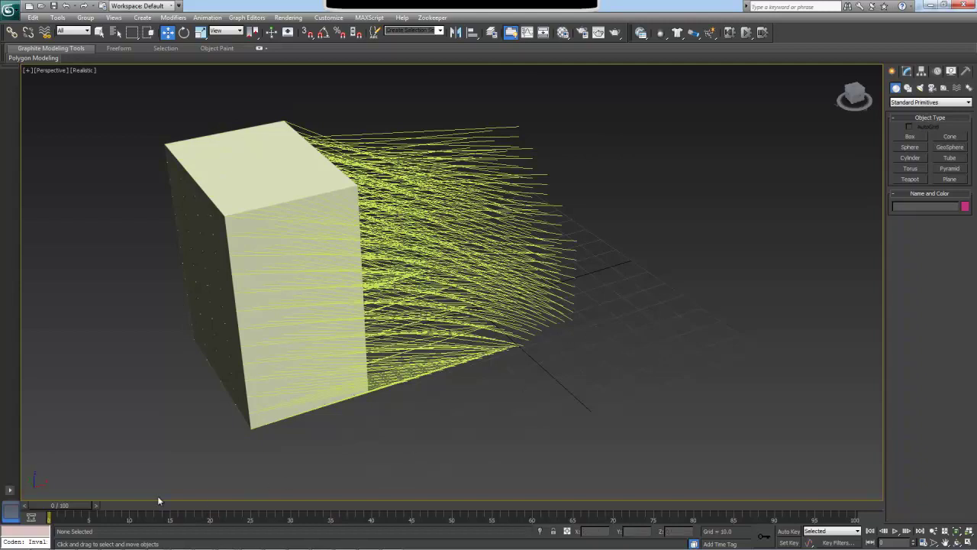
mouse_move(64, 509)
mouse_down()
mouse_move(264, 504)
mouse_move(74, 506)
mouse_up()
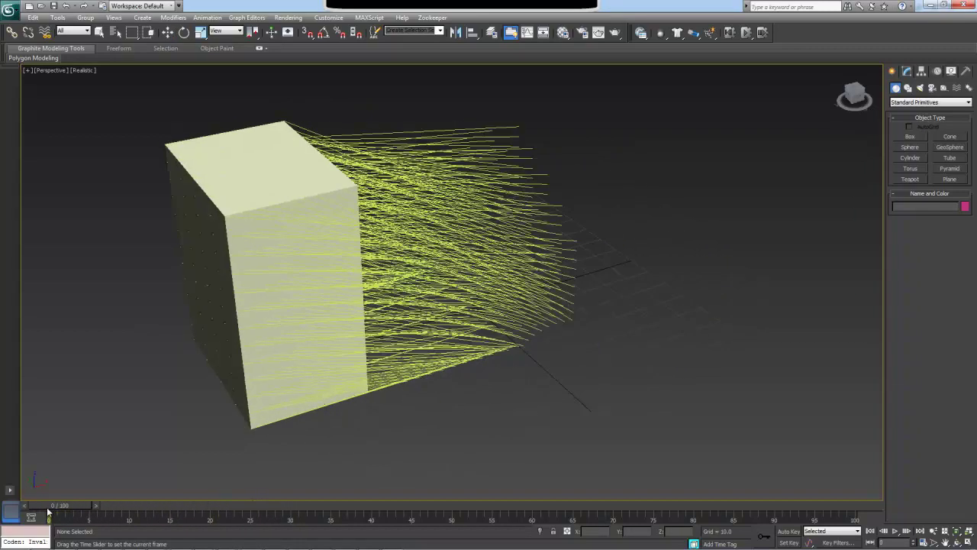
key(w)
click(435, 296)
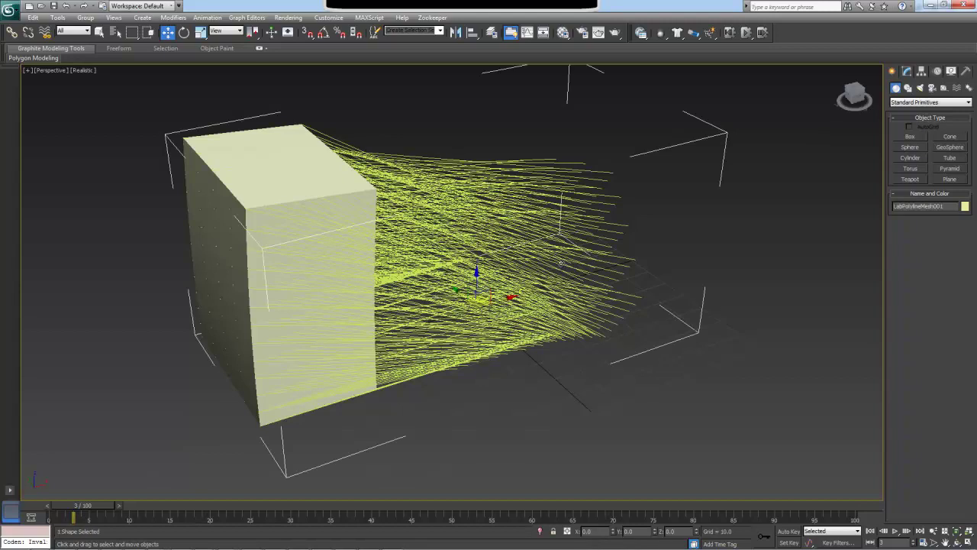
Step: Open LabPolylineMesh001's Lab graph and move Node18 and the Graph node up-left
click(907, 71)
click(930, 224)
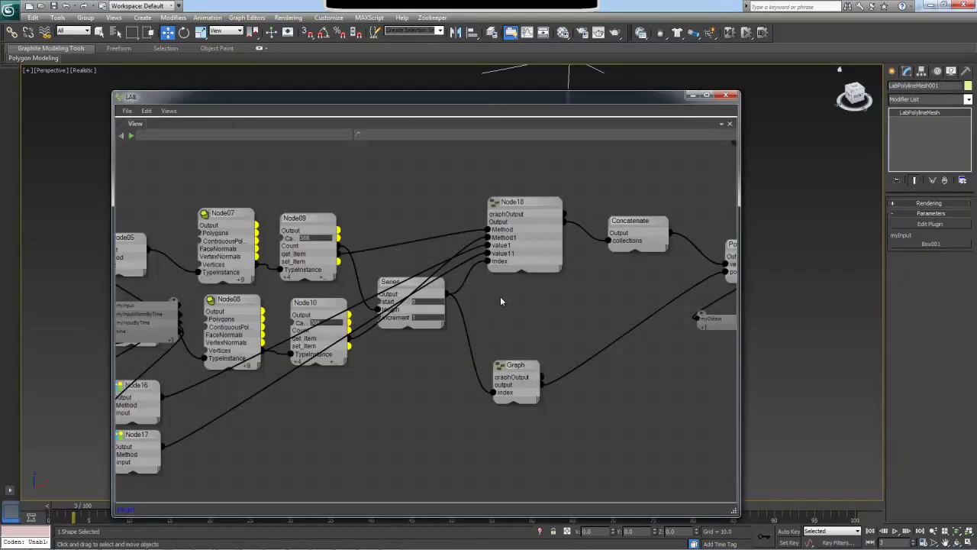
middle_drag(501, 301, 501, 315)
drag(517, 385, 511, 374)
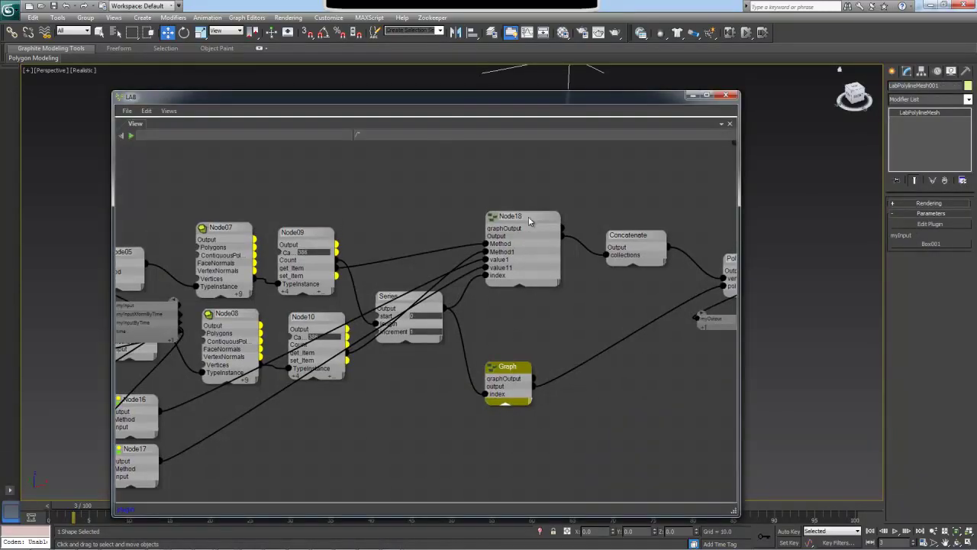
drag(529, 220, 514, 196)
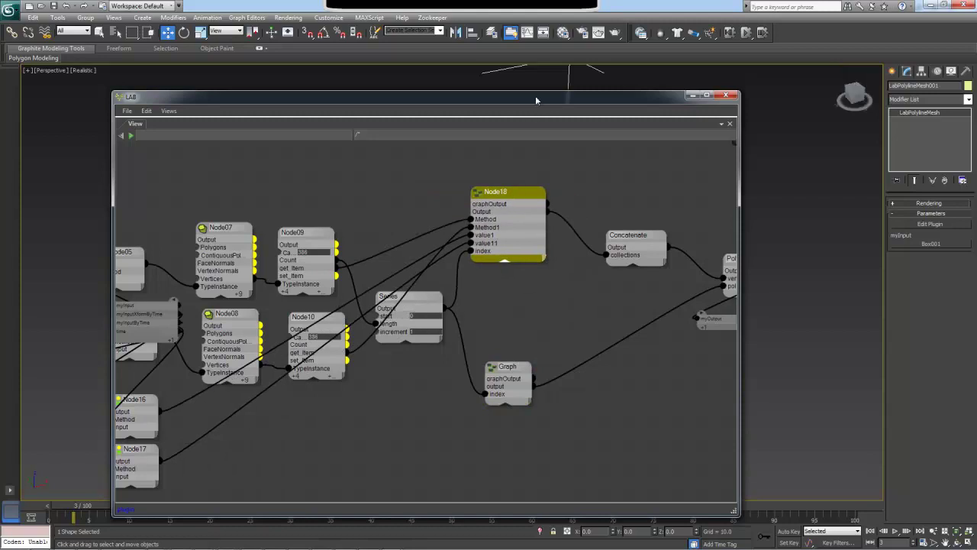
Step: Inspect Node18's inner nodes, then return to move the Graph node up-left and widen it
double_click(518, 197)
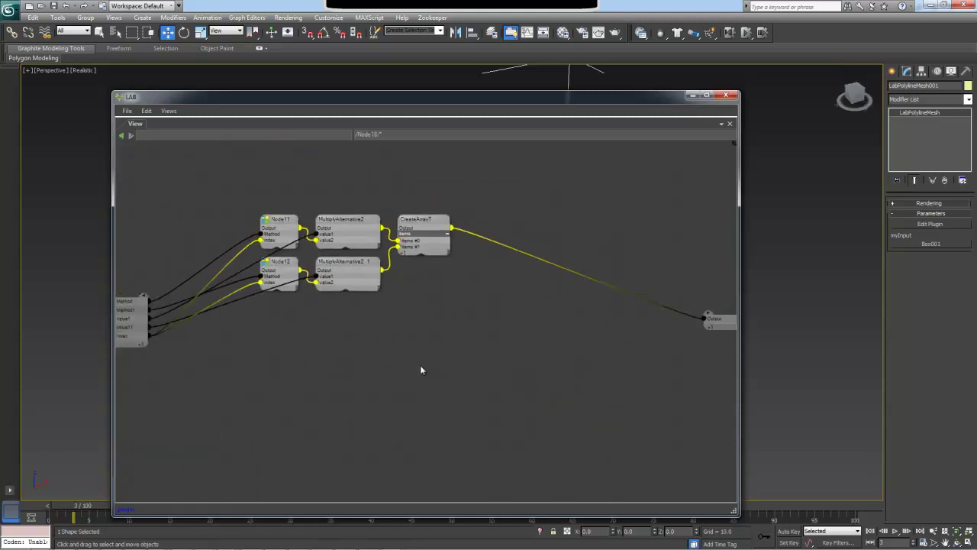
scroll(446, 369, up, 2)
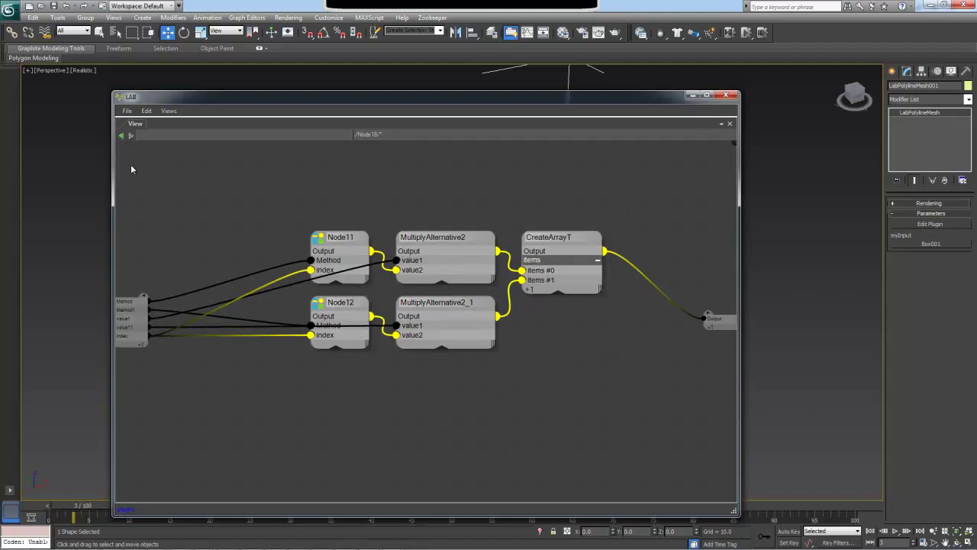
click(120, 135)
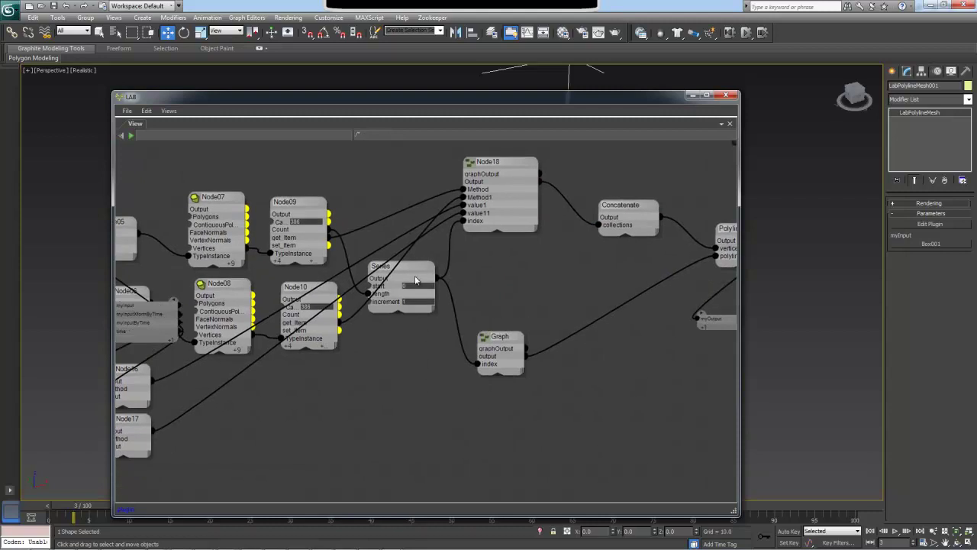
drag(501, 319, 483, 303)
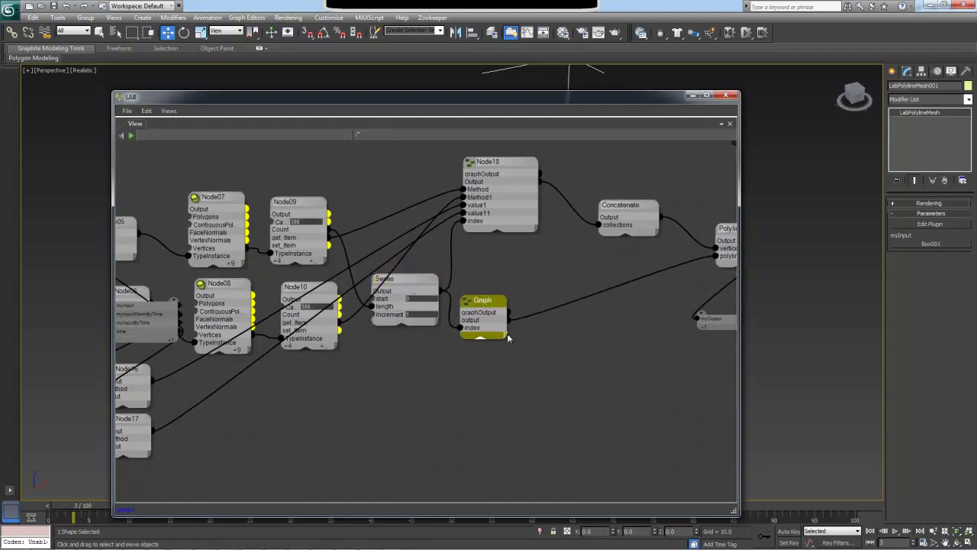
drag(505, 337, 535, 337)
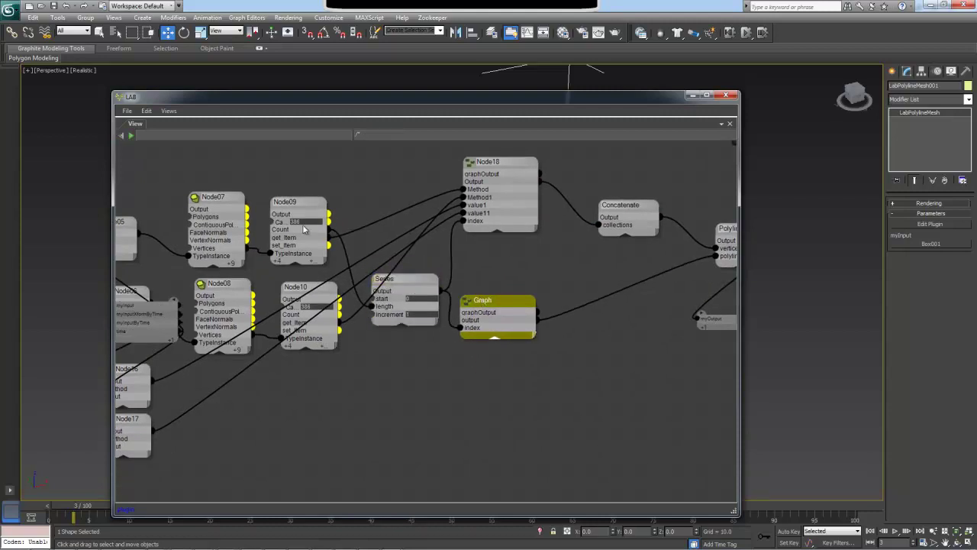
Step: Pan and zoom out the Lab graph to review every node, including Node05 and Node06
drag(530, 97, 552, 393)
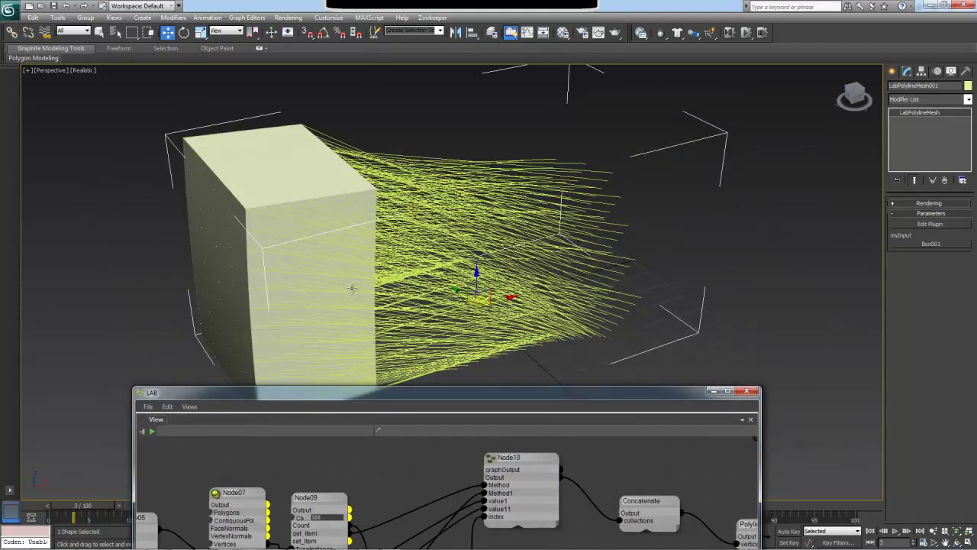
drag(501, 419, 499, 157)
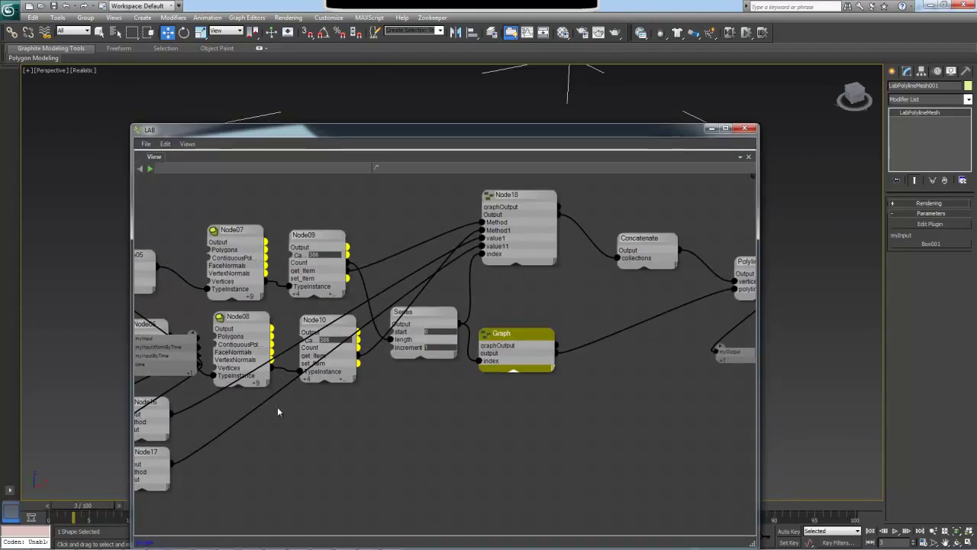
middle_drag(303, 434, 397, 425)
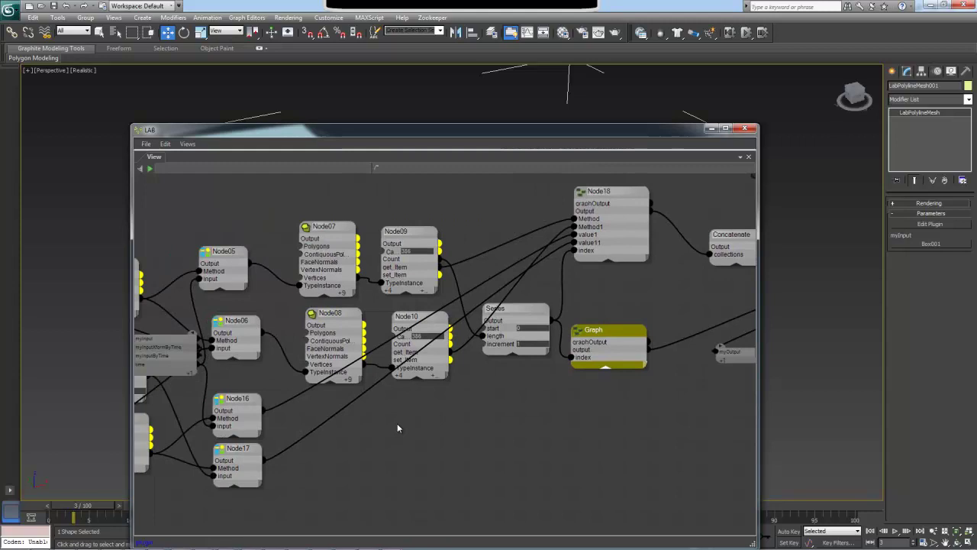
scroll(393, 405, down, 3)
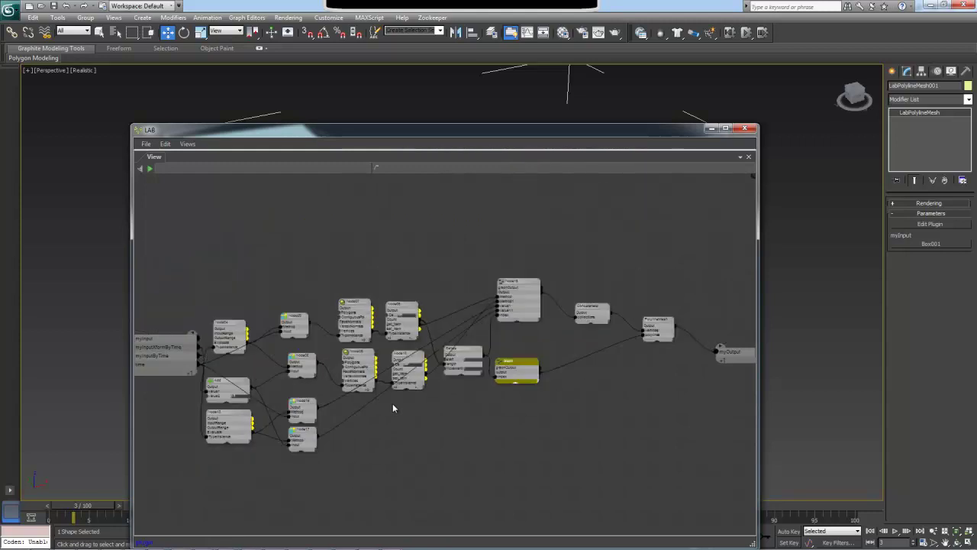
middle_drag(396, 419, 419, 422)
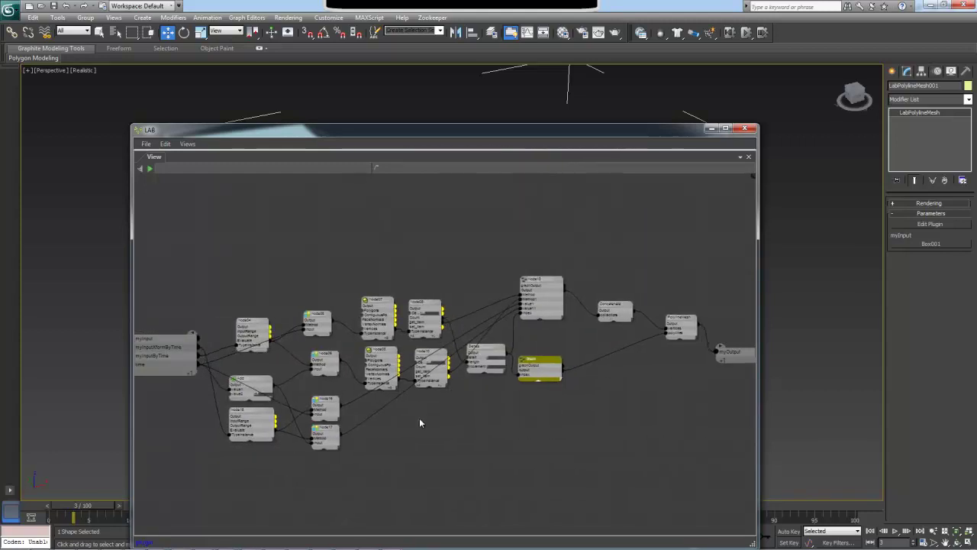
Step: Close the Lab editor and scrub the animation to frame 20, then back to frame 3
click(751, 127)
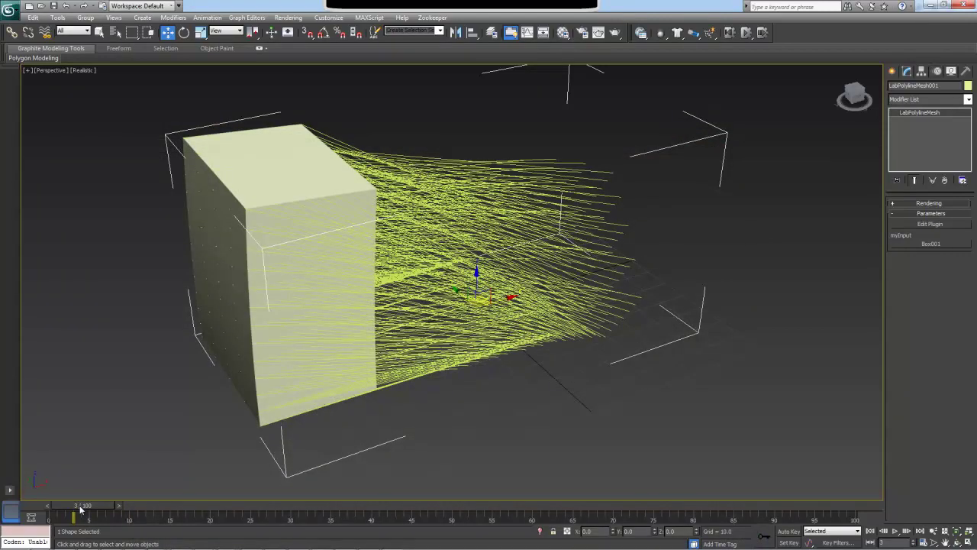
mouse_move(80, 507)
mouse_down()
mouse_move(213, 498)
mouse_move(35, 497)
mouse_move(96, 497)
mouse_move(83, 496)
mouse_up()
key(w)
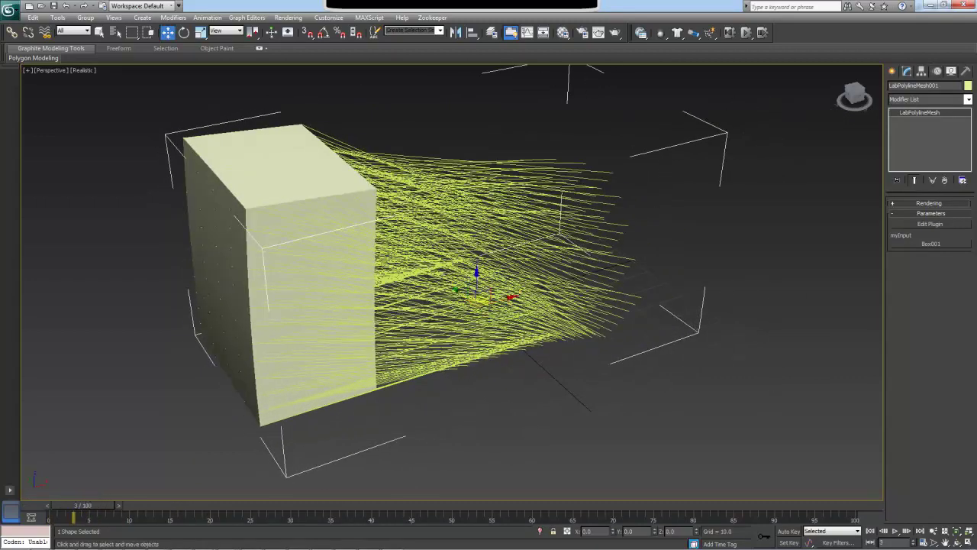